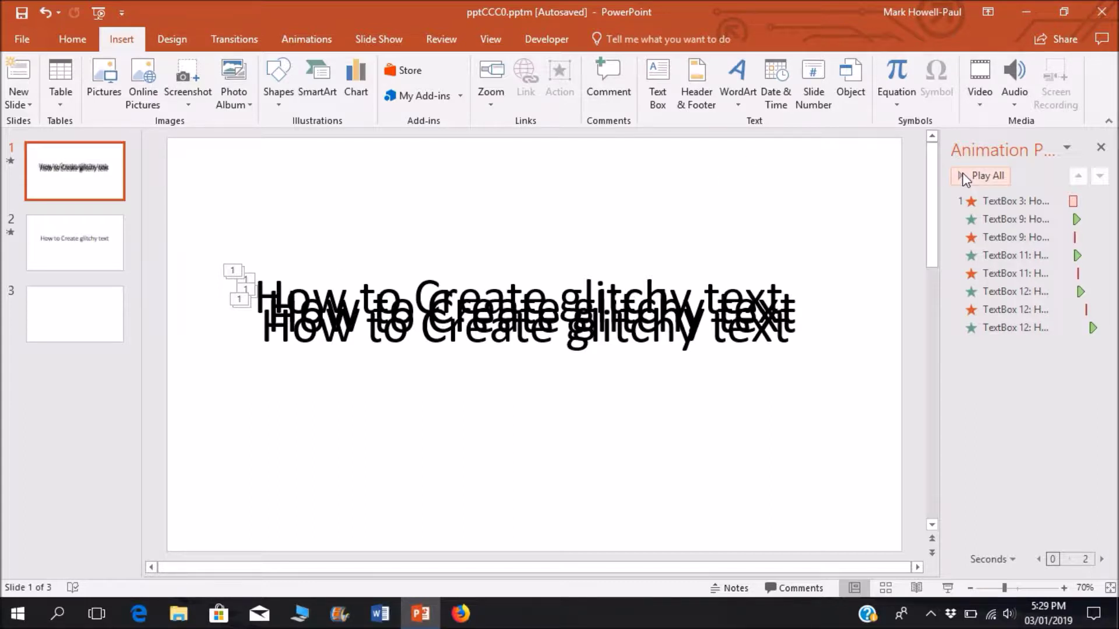
Preview slide 1's finished glitch animation, then go to slide 2
left_click(982, 176)
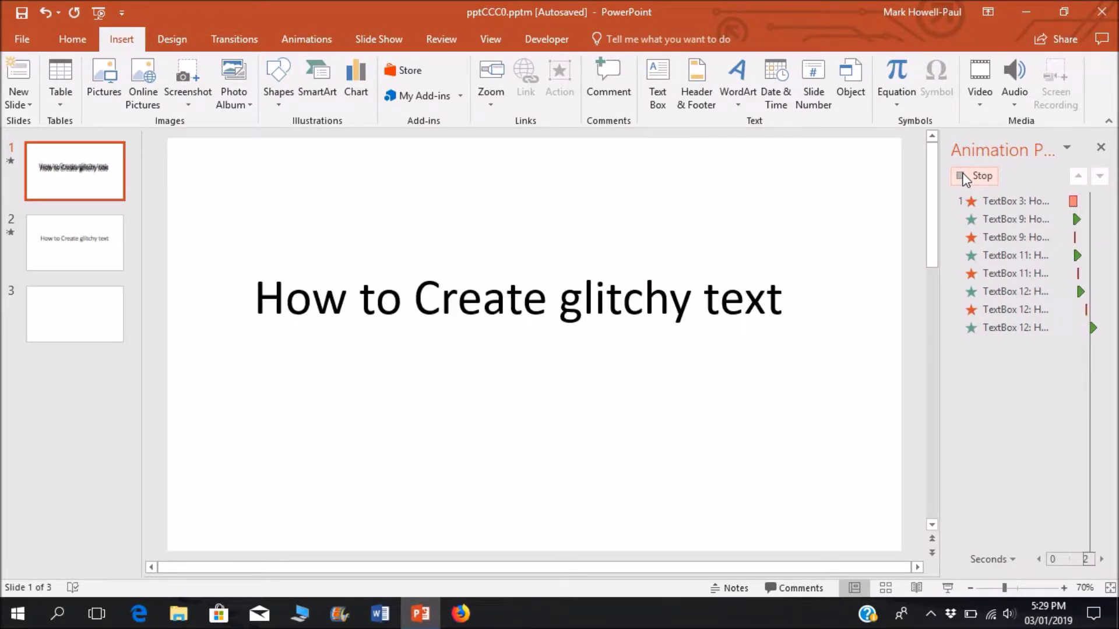
left_click(119, 236)
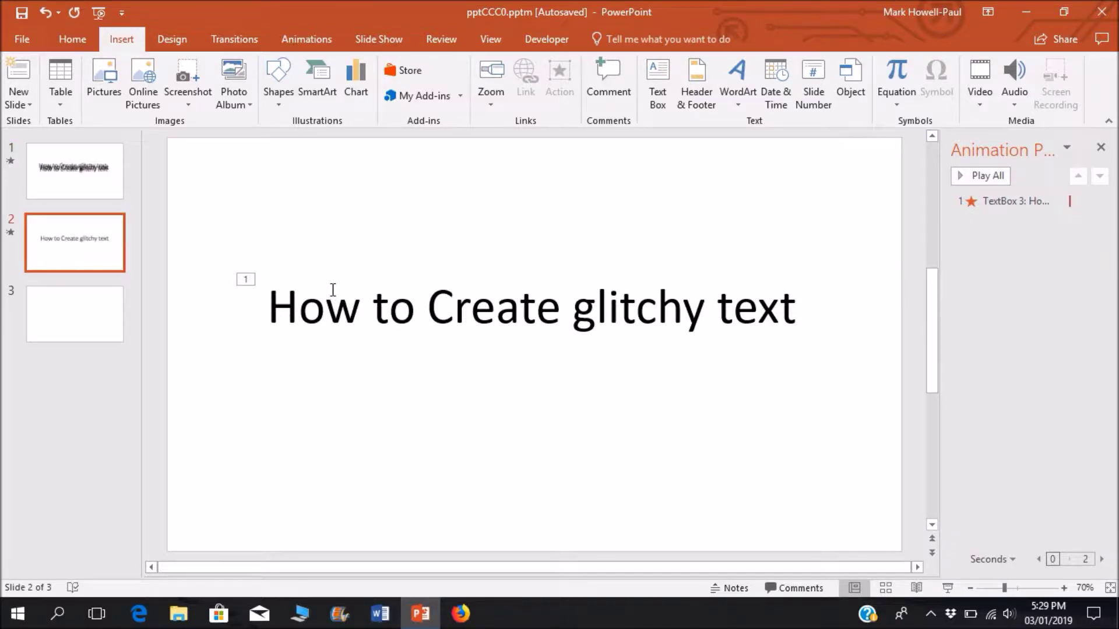
Select the slide 2 title and apply a Random Bars entrance from the animation gallery
left_click(355, 284)
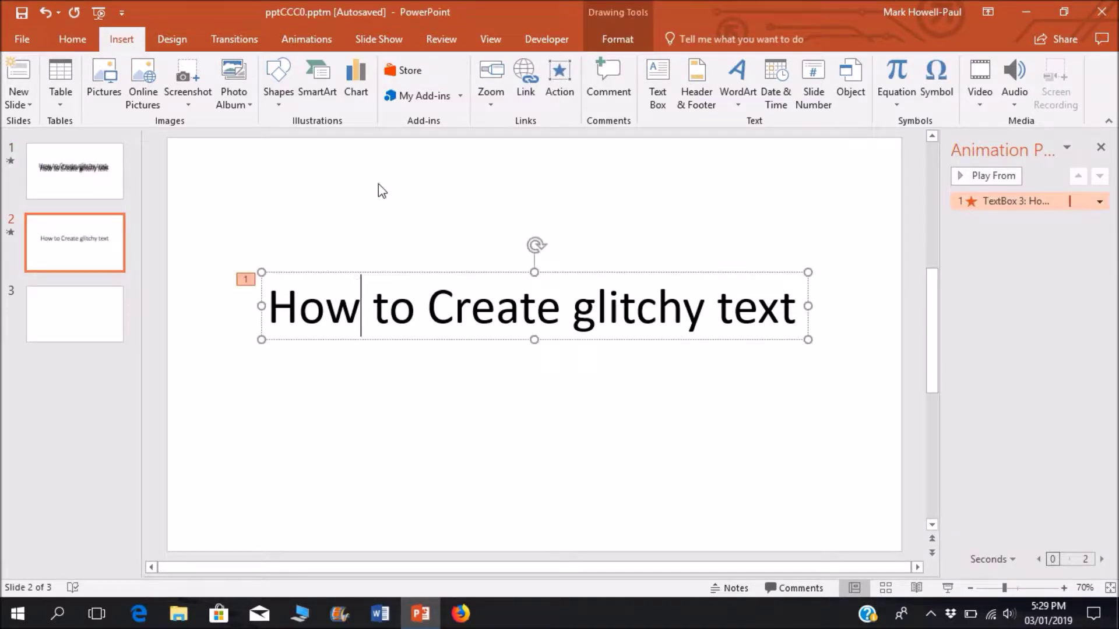
left_click(320, 37)
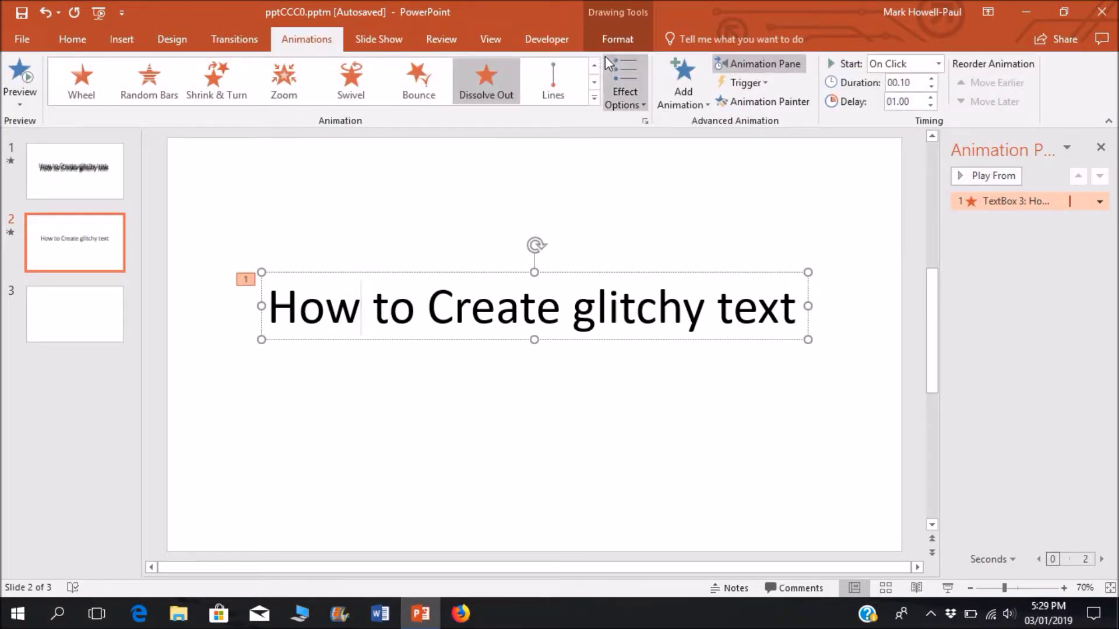
left_click(594, 64)
left_click(594, 65)
left_click(594, 100)
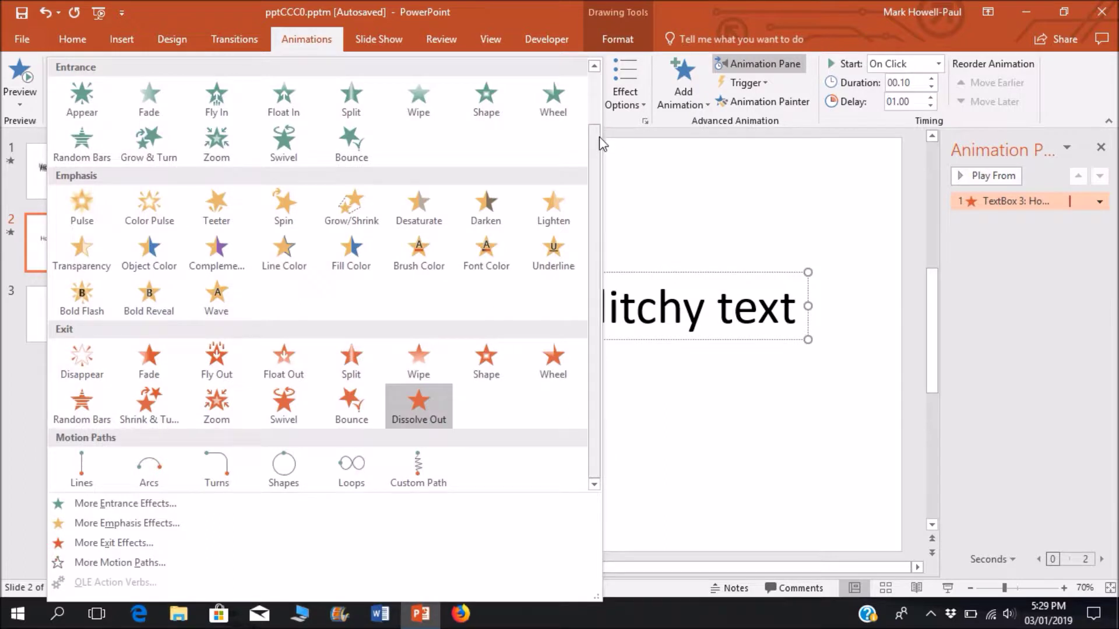
left_click_drag(599, 136, 592, 102)
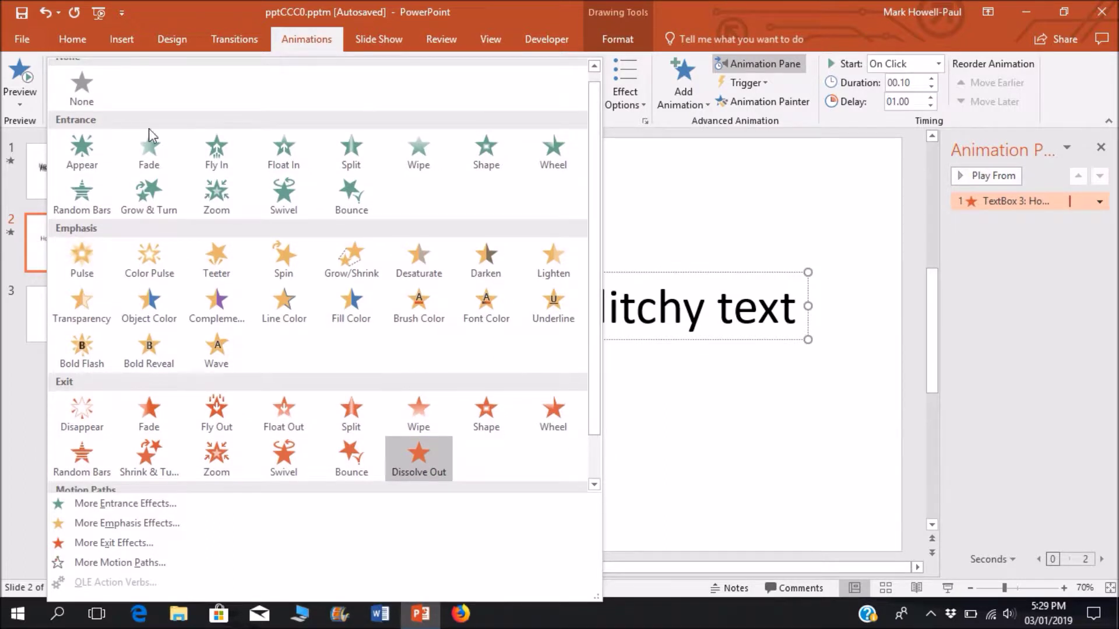
left_click(81, 199)
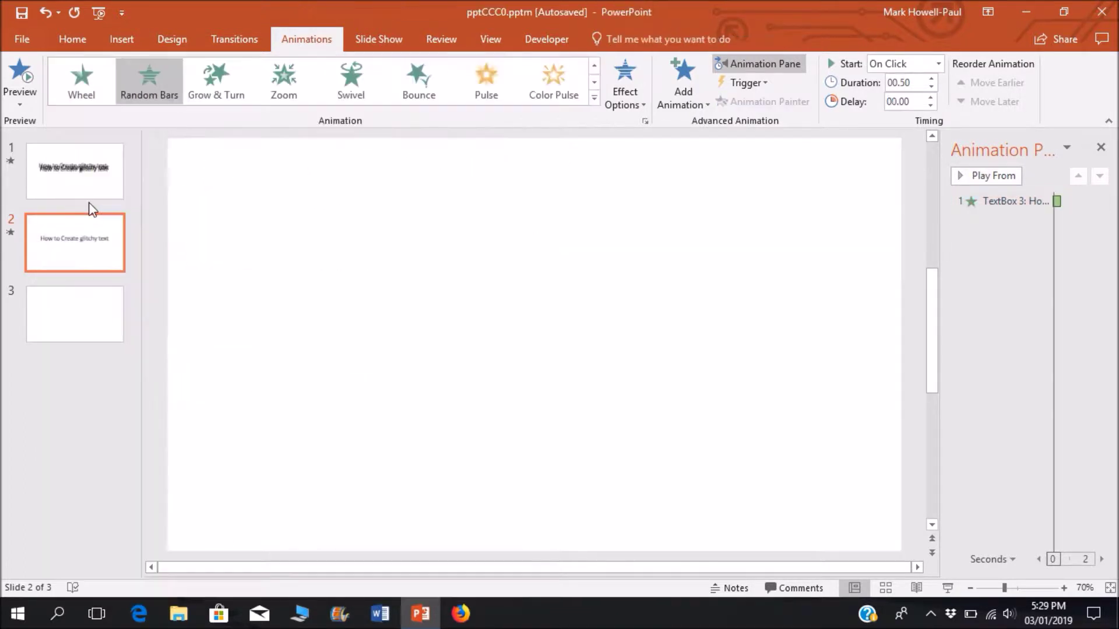
Replace it with the Dissolve In entrance effect and preview the slide's animations
left_click(595, 98)
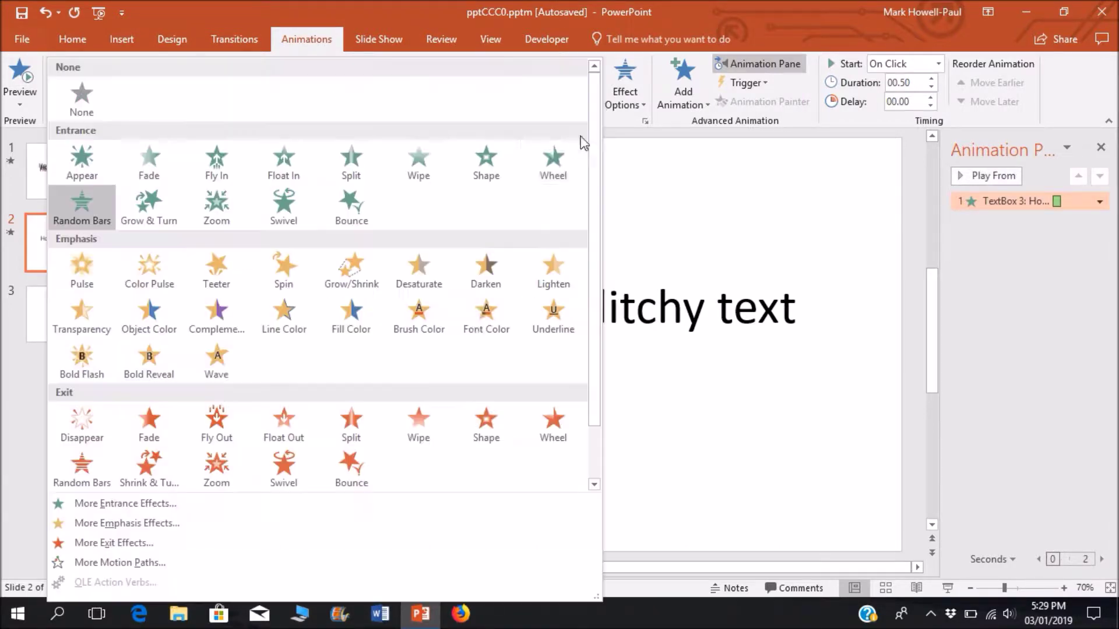
left_click(263, 503)
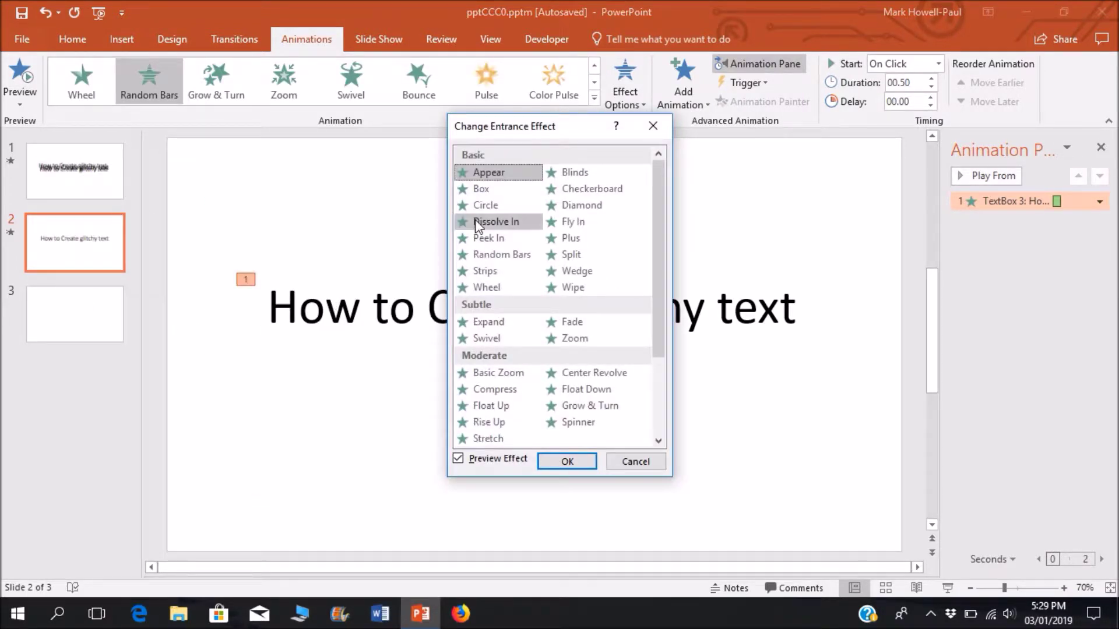
left_click(478, 221)
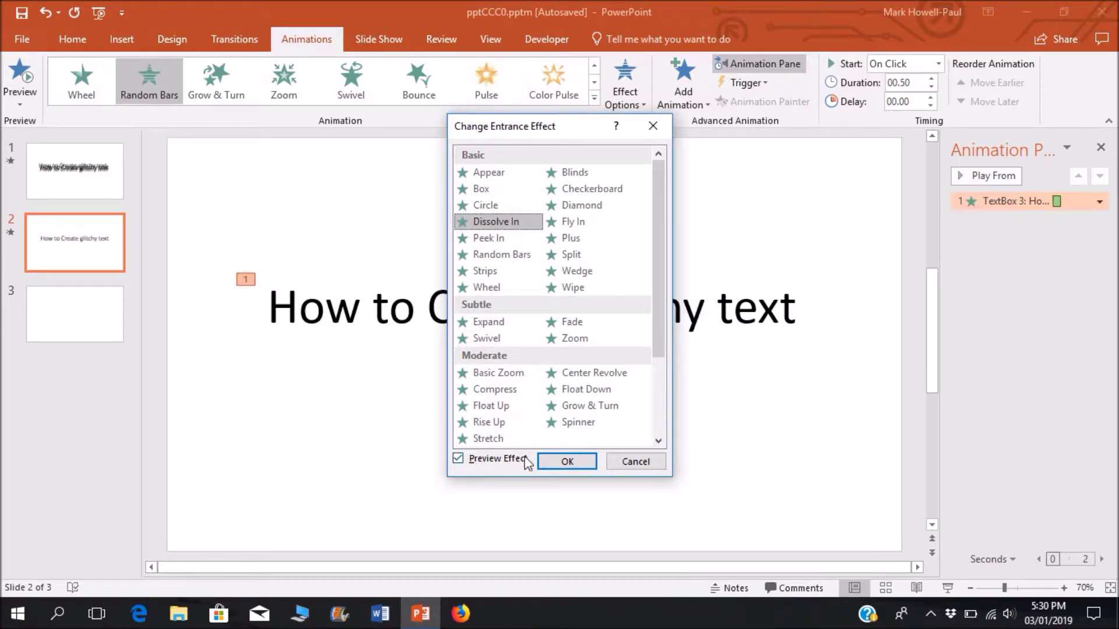
left_click(560, 462)
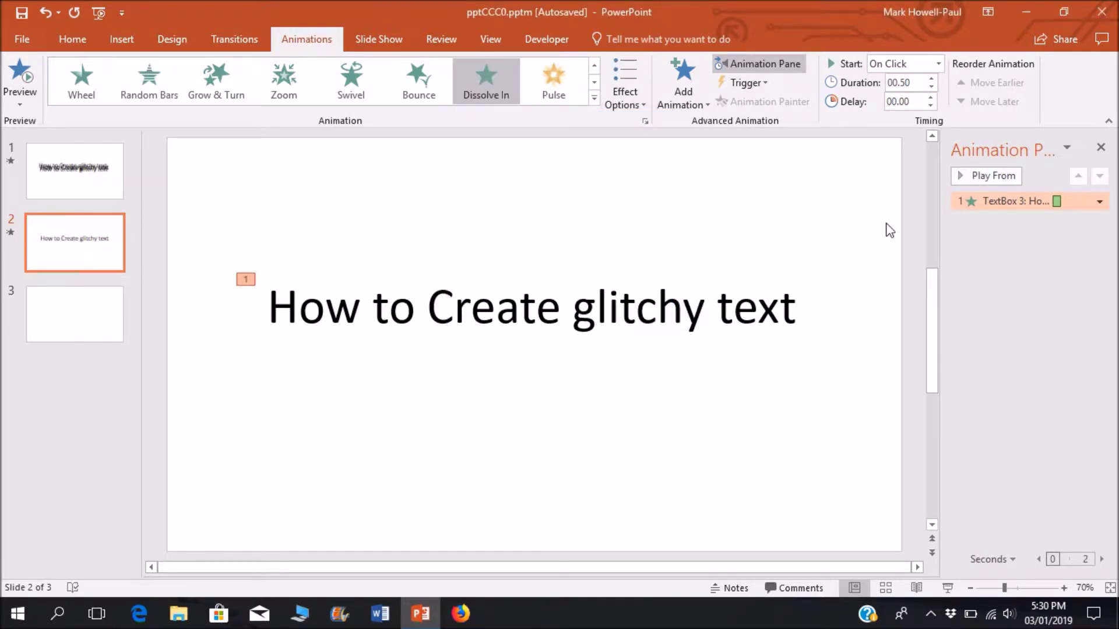
left_click(890, 230)
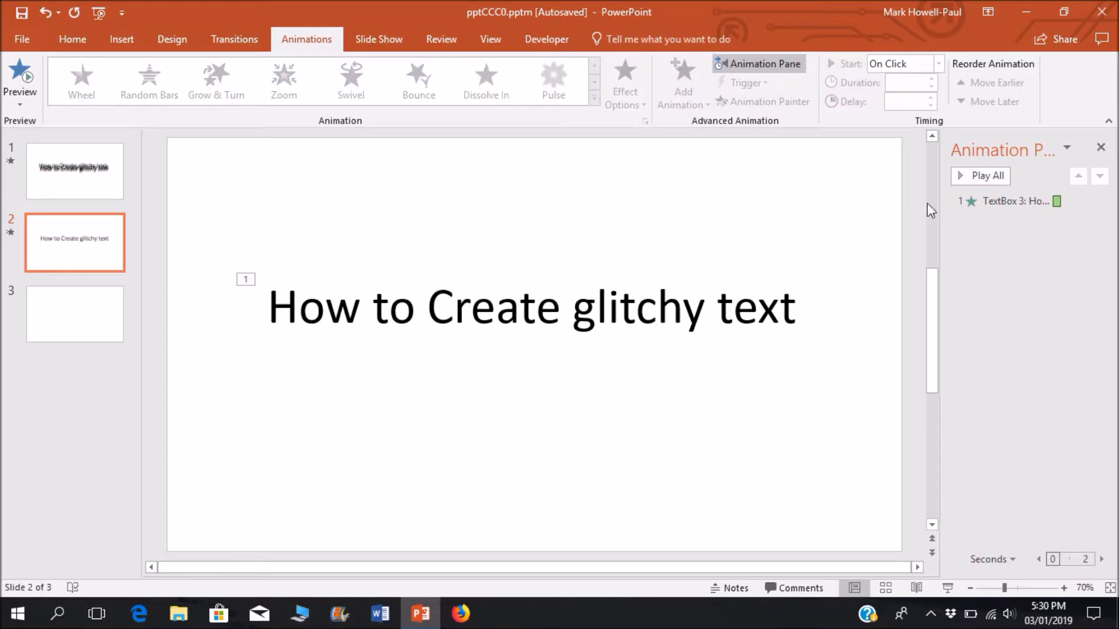
left_click(979, 175)
left_click(1003, 202)
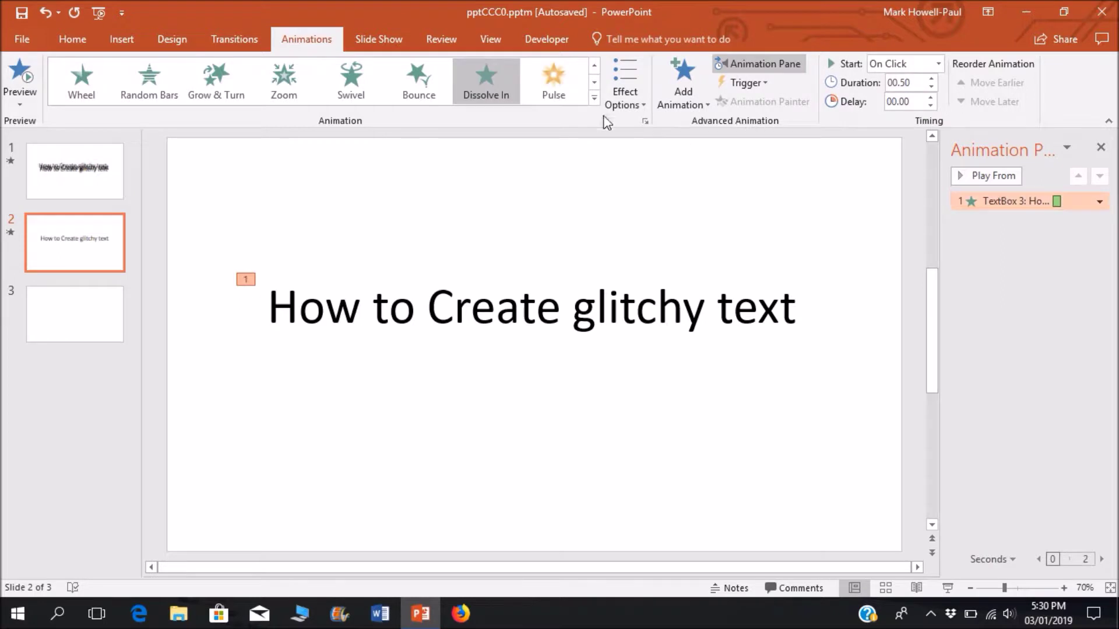
Change the title's animation to the Dissolve Out exit effect
left_click(594, 99)
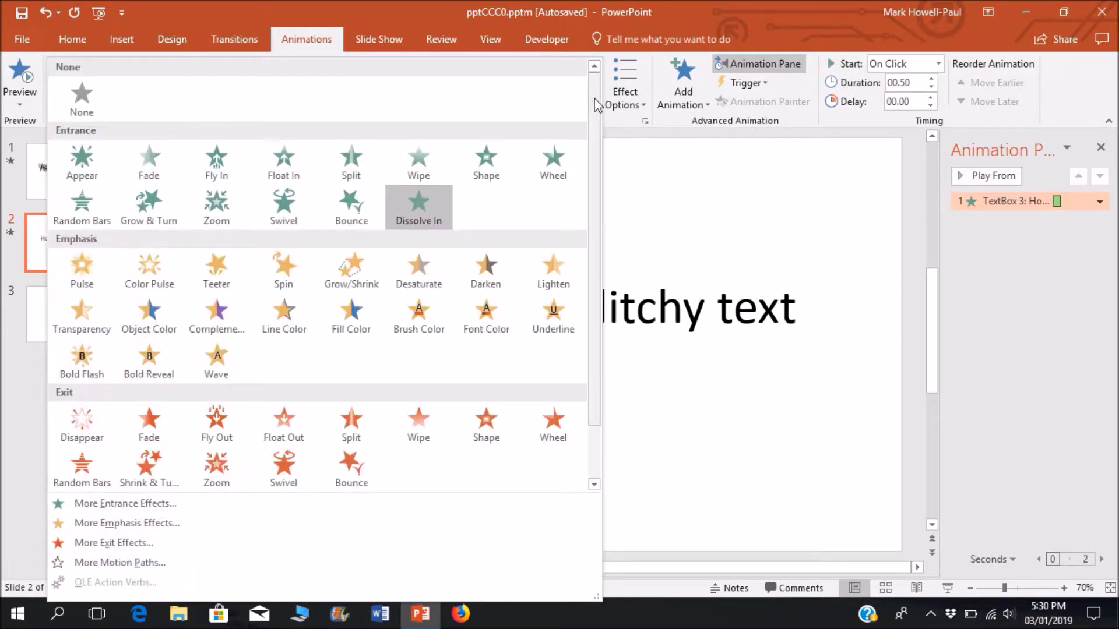
scroll(271, 315, "down", 2)
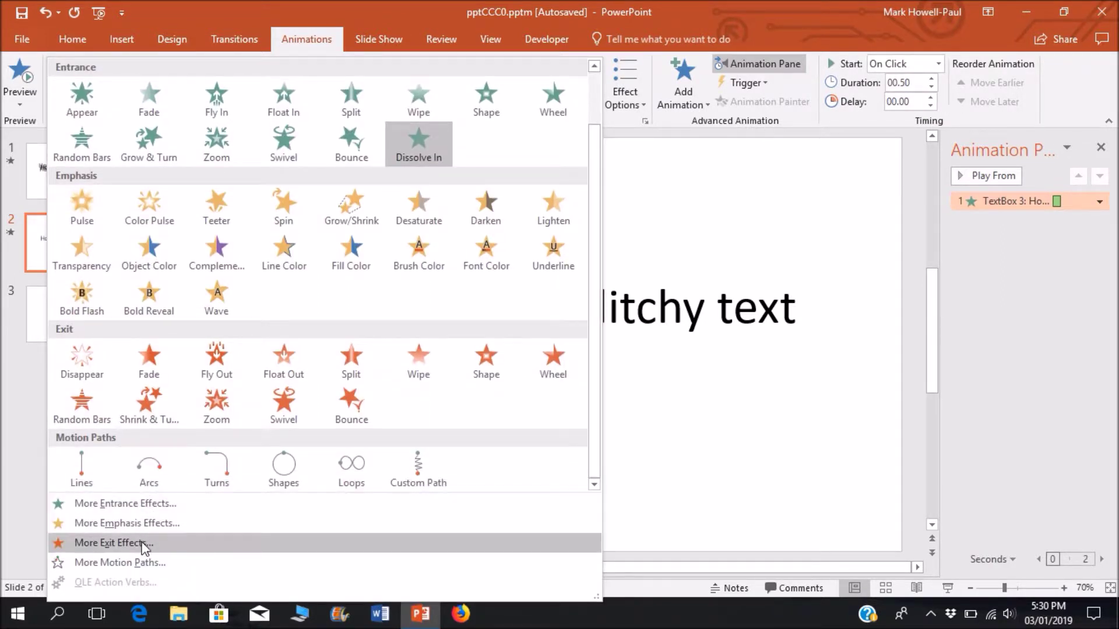
left_click(143, 542)
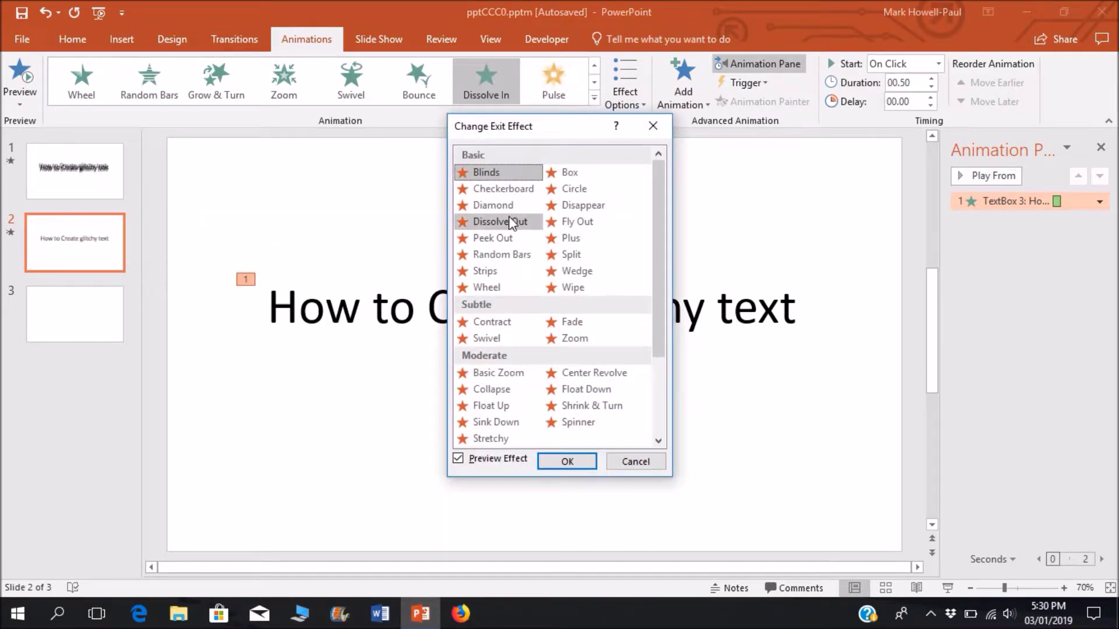
left_click(508, 217)
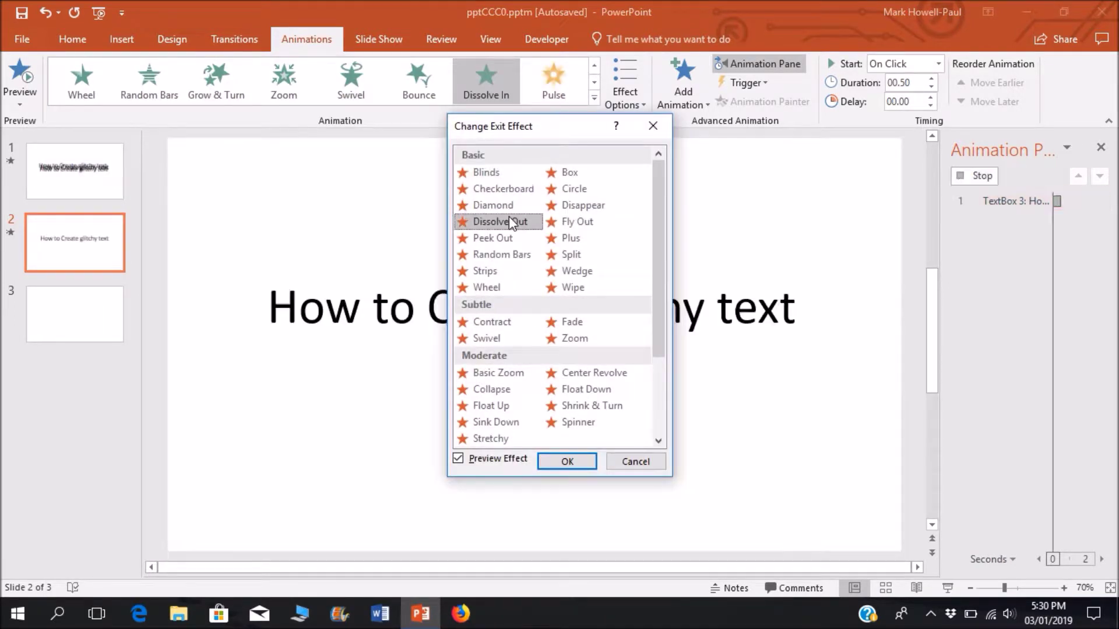
left_click(556, 460)
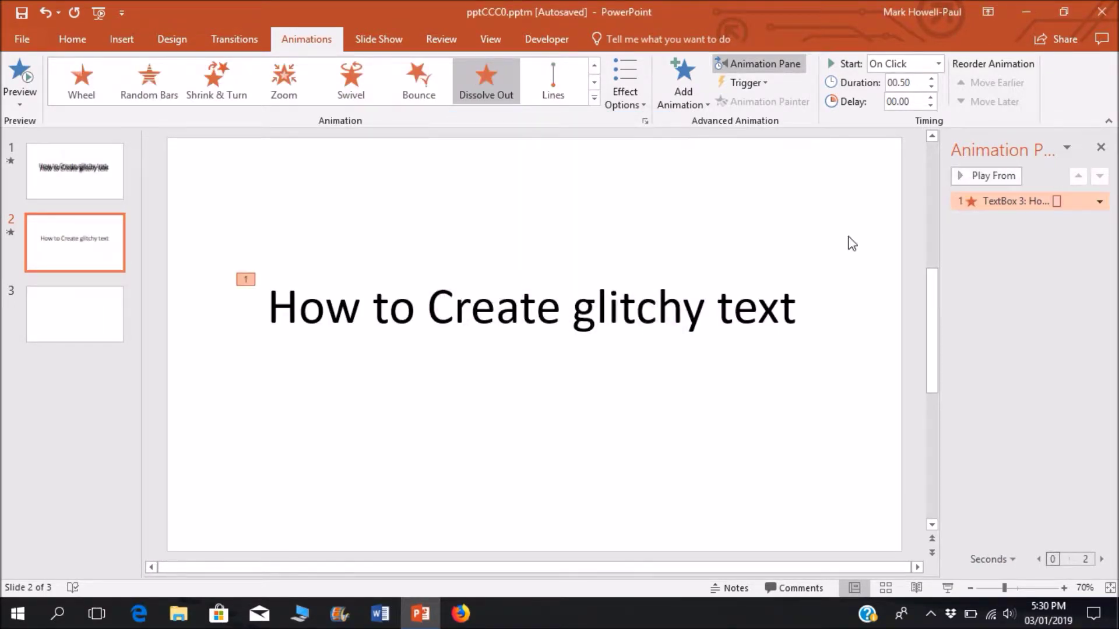
Raise the exit delay to 01.00, adjust the duration, and preview all animations
left_click(931, 97)
left_click(931, 97)
left_click(931, 97)
left_click(916, 81)
left_click(917, 79)
left_click(874, 190)
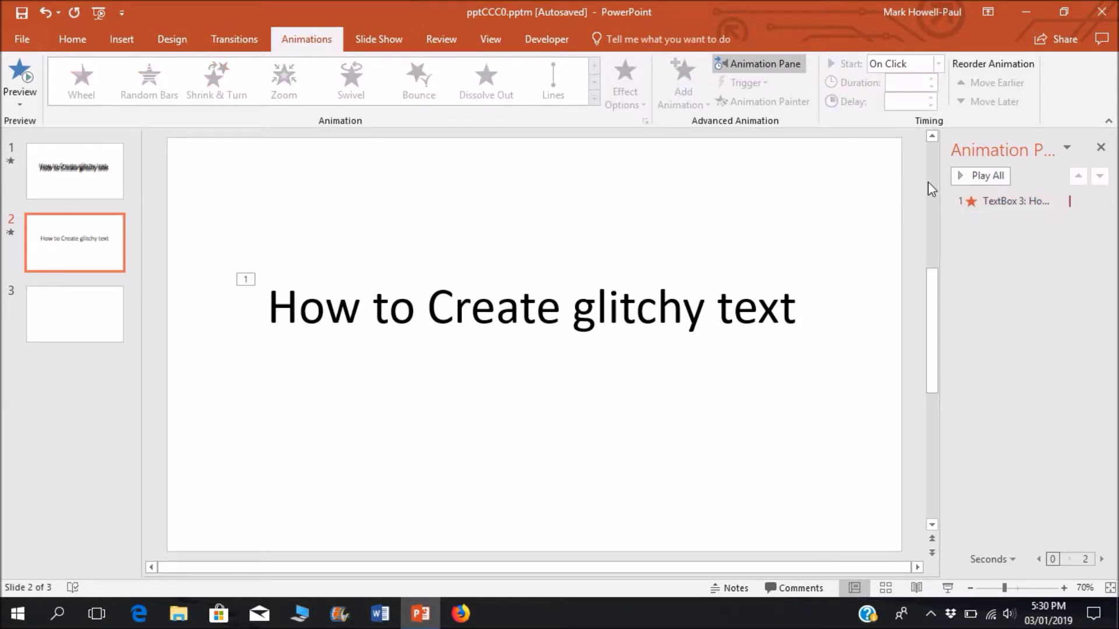
left_click(979, 178)
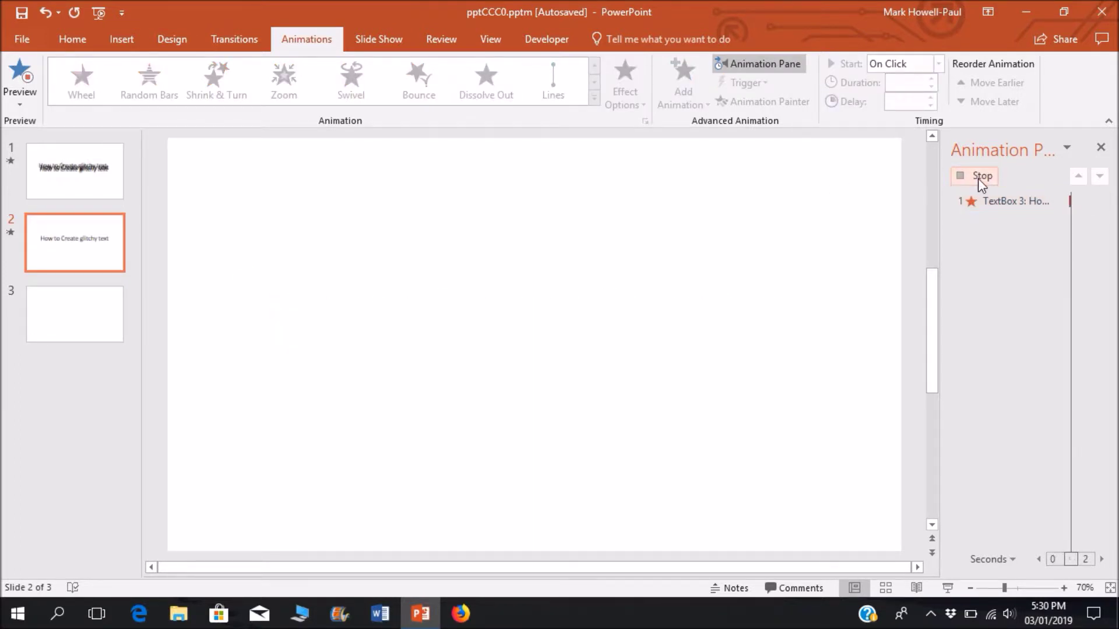
Copy and paste the title, then drag the duplicate over the original with a slight offset
left_click(661, 285)
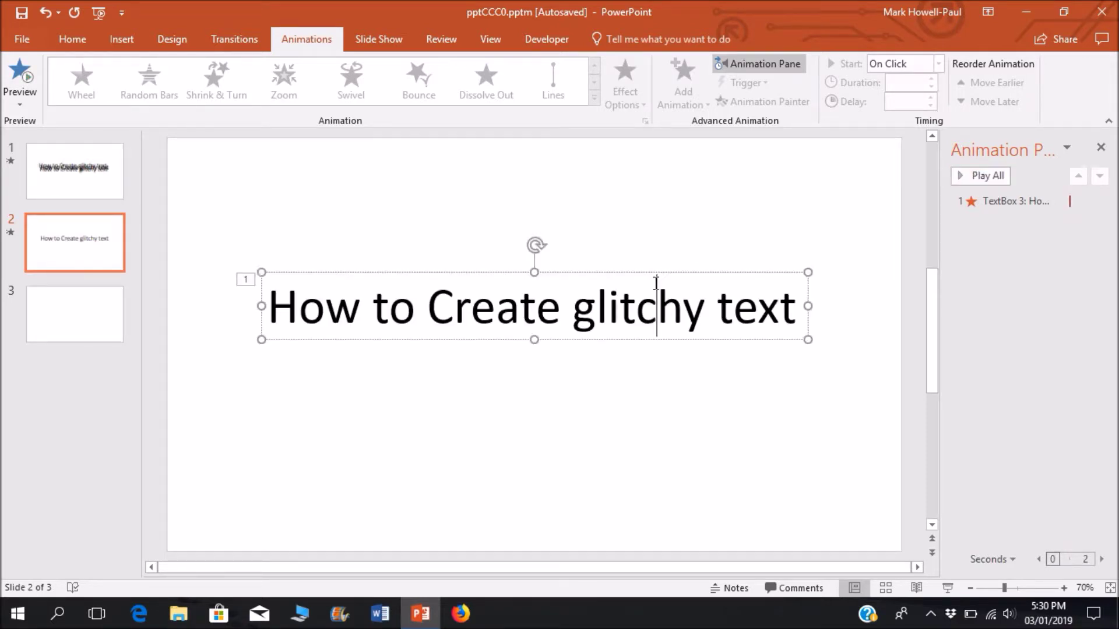
left_click(72, 36)
left_click(63, 83)
left_click(24, 70)
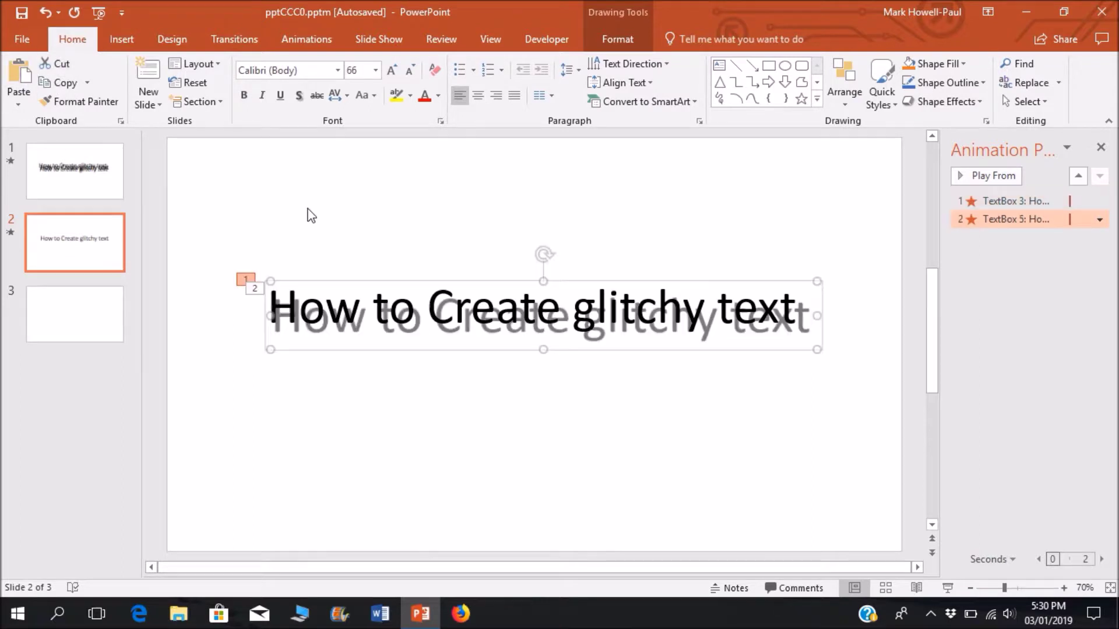
left_click_drag(409, 280, 399, 277)
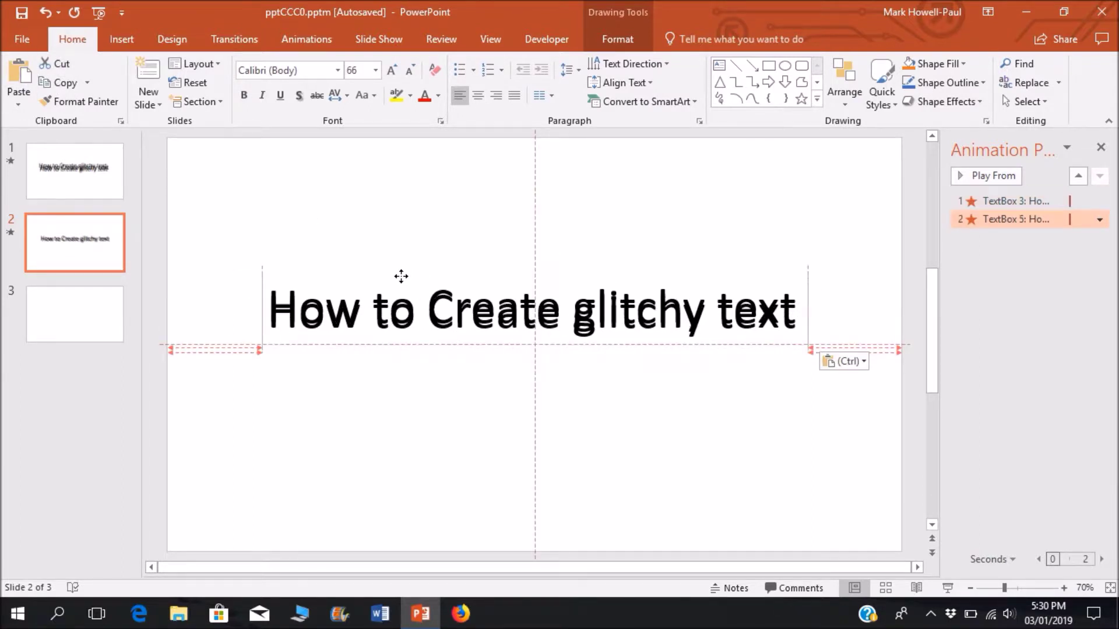
left_click_drag(402, 276, 402, 277)
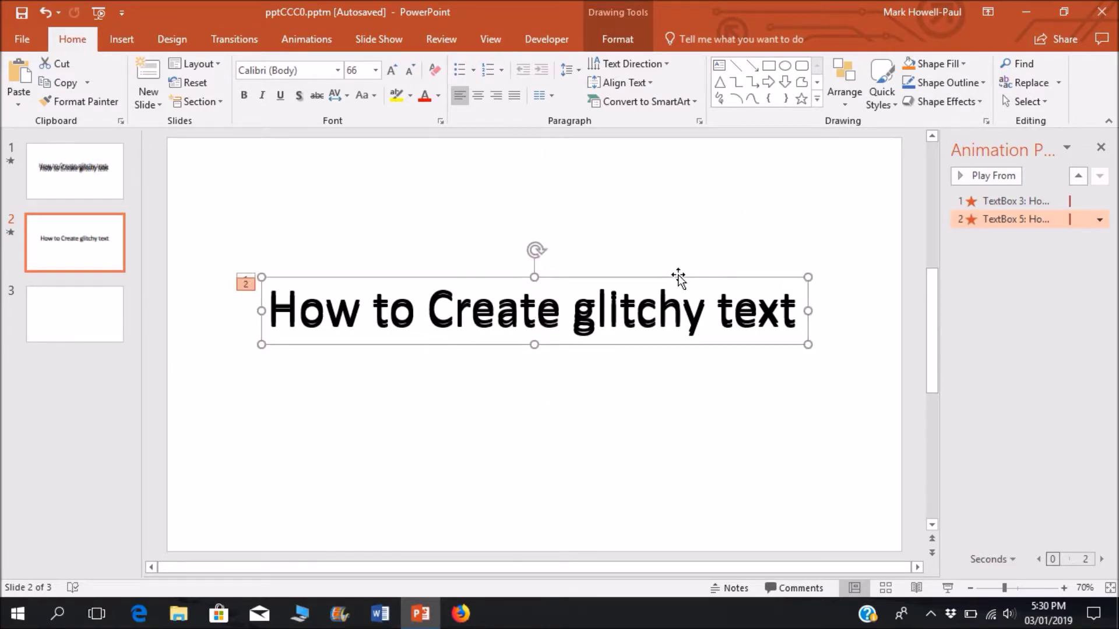
left_click_drag(677, 277, 680, 278)
left_click(307, 42)
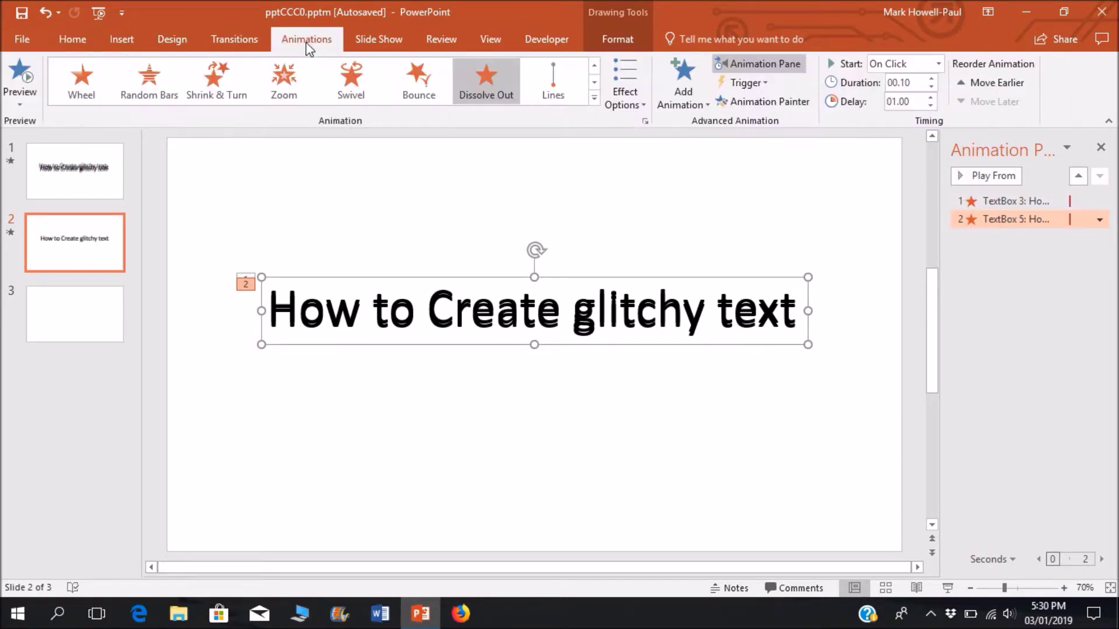
Apply the Random Bars entrance effect to the duplicate title
left_click(594, 65)
left_click(594, 65)
left_click(597, 66)
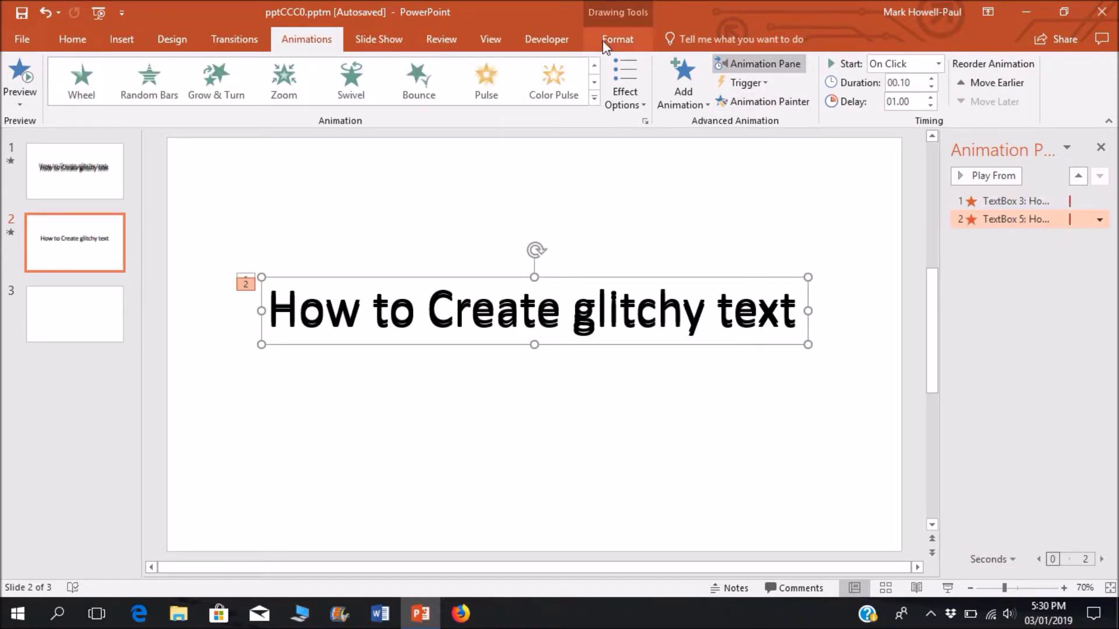
left_click(594, 65)
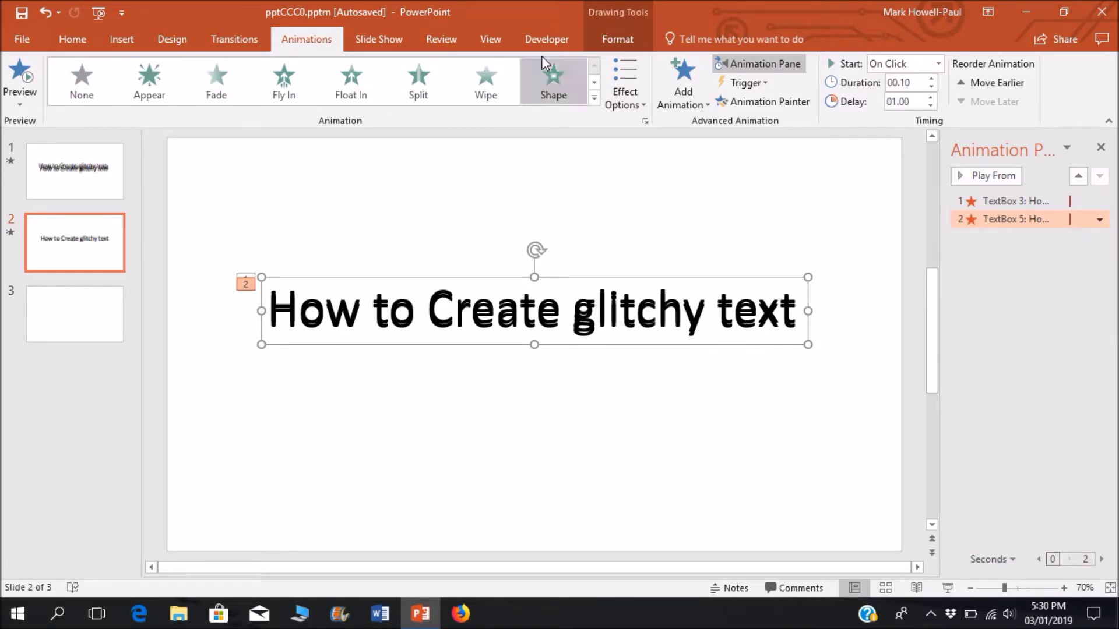
left_click(595, 82)
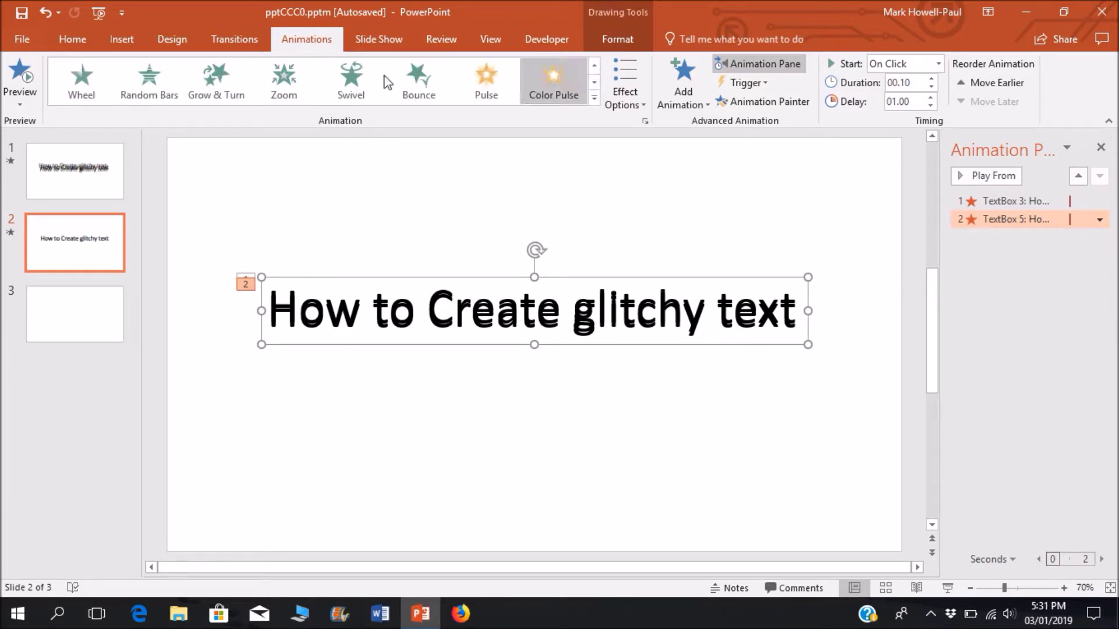
left_click(140, 86)
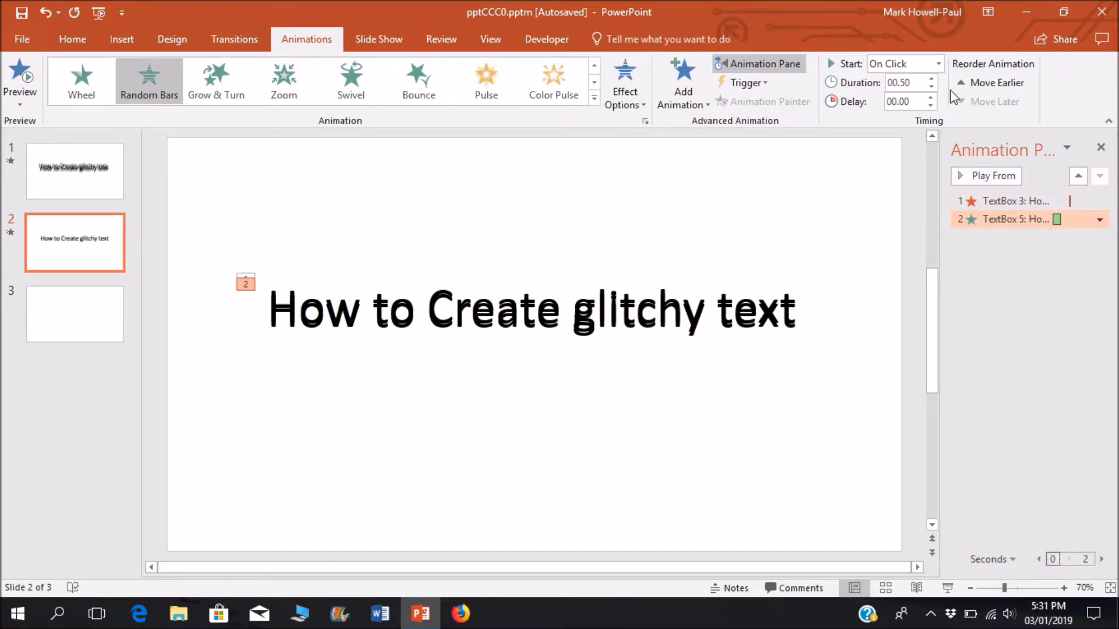
Set it to start With Previous, 00.10 duration and 01.00 delay, then preview
left_click(938, 64)
left_click(898, 98)
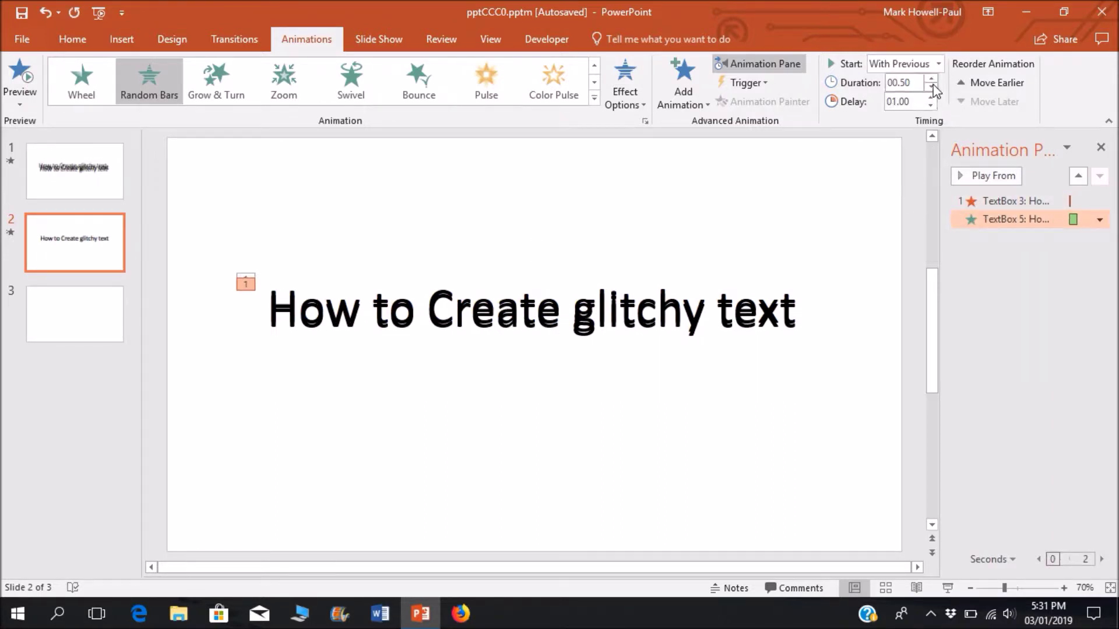
left_click(920, 82)
left_click(824, 185)
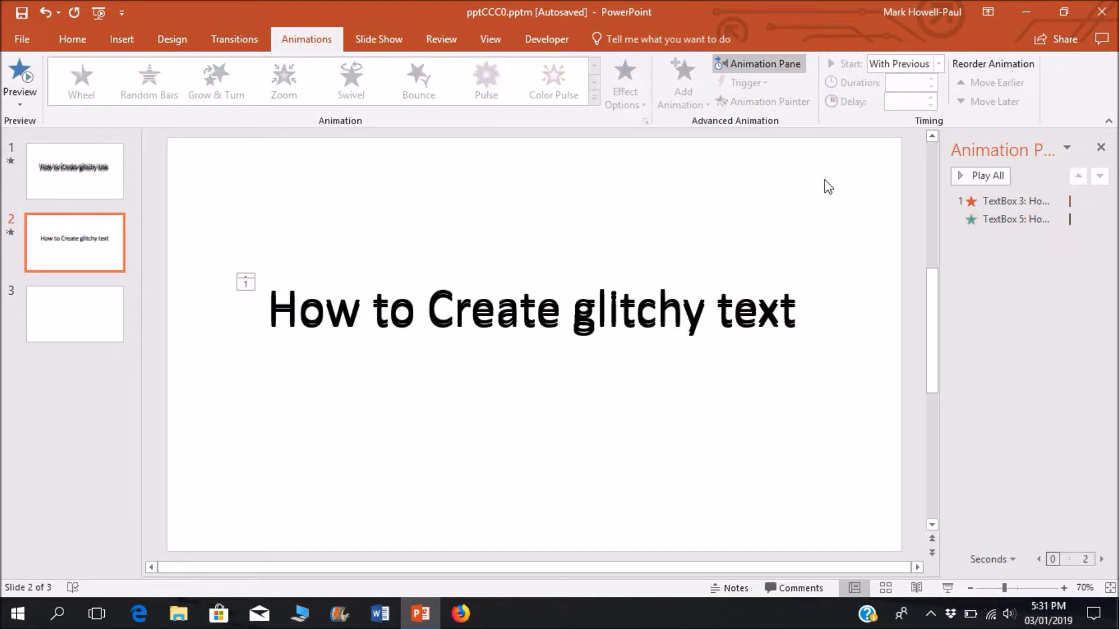
left_click(966, 179)
left_click(531, 298)
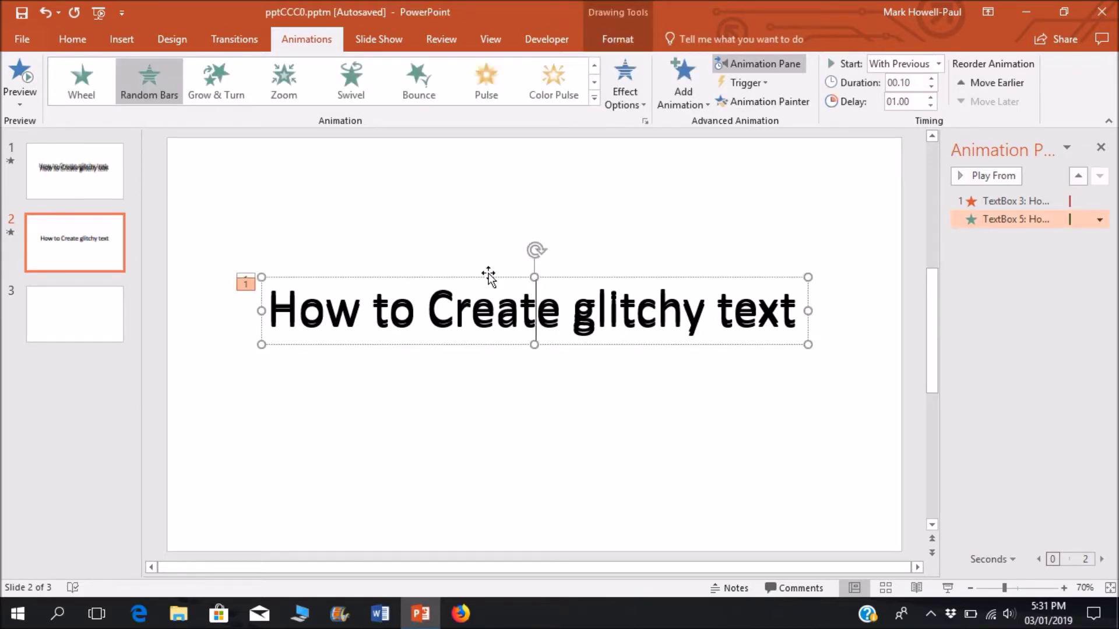
Copy and paste the title box and lay this third copy slightly offset over the original
left_click(75, 44)
left_click(49, 81)
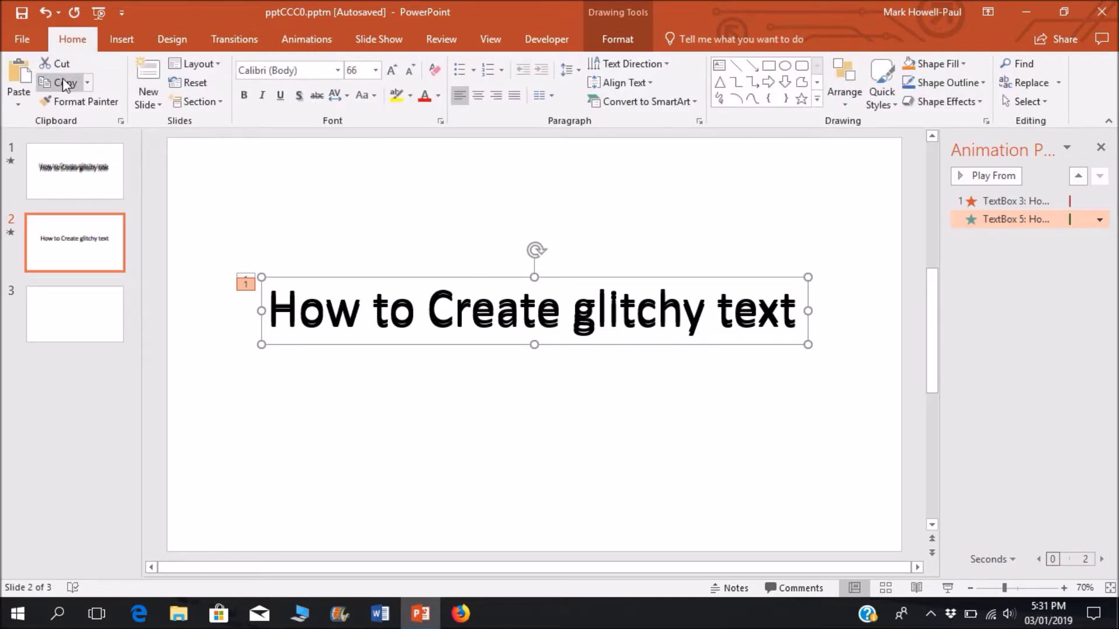
left_click(19, 74)
left_click(433, 283)
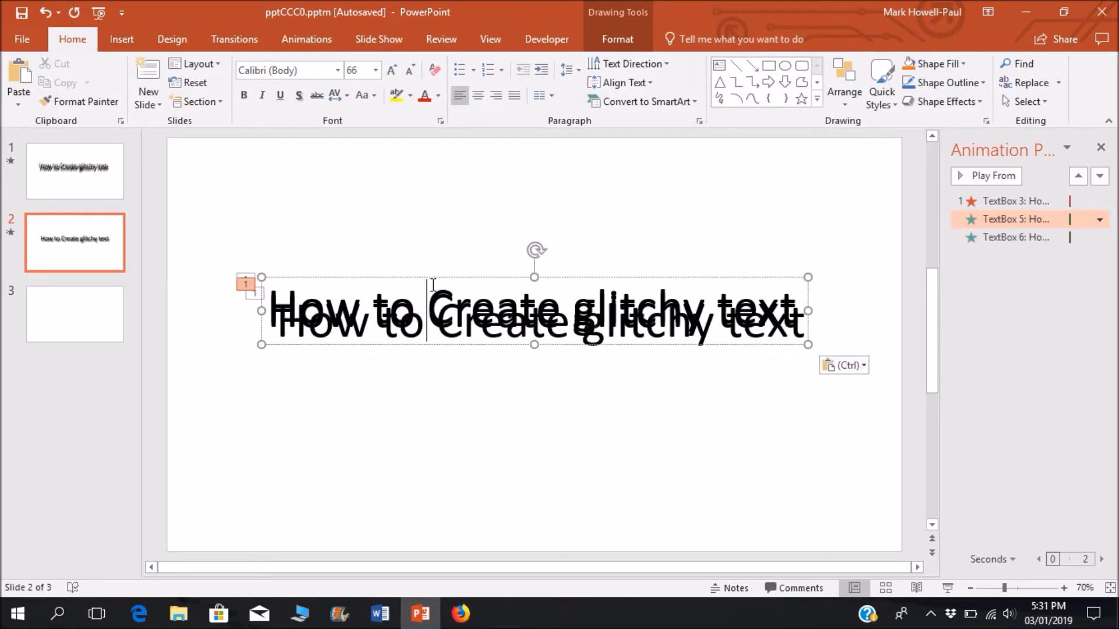
left_click_drag(433, 311, 437, 284)
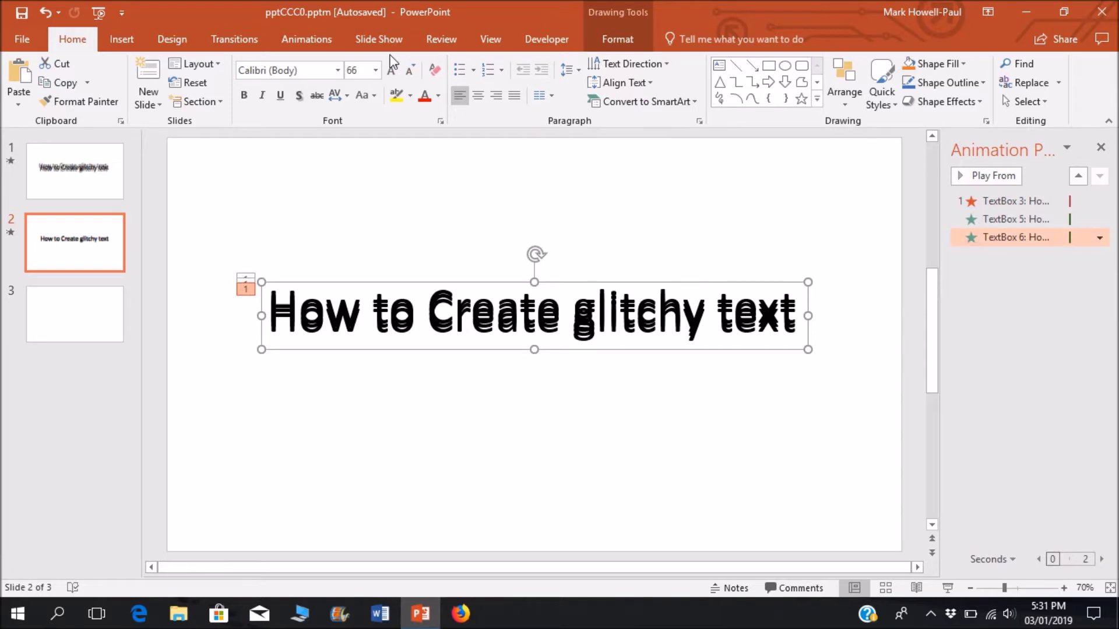
Give the third title copy a Dissolve Out exit effect
left_click(306, 39)
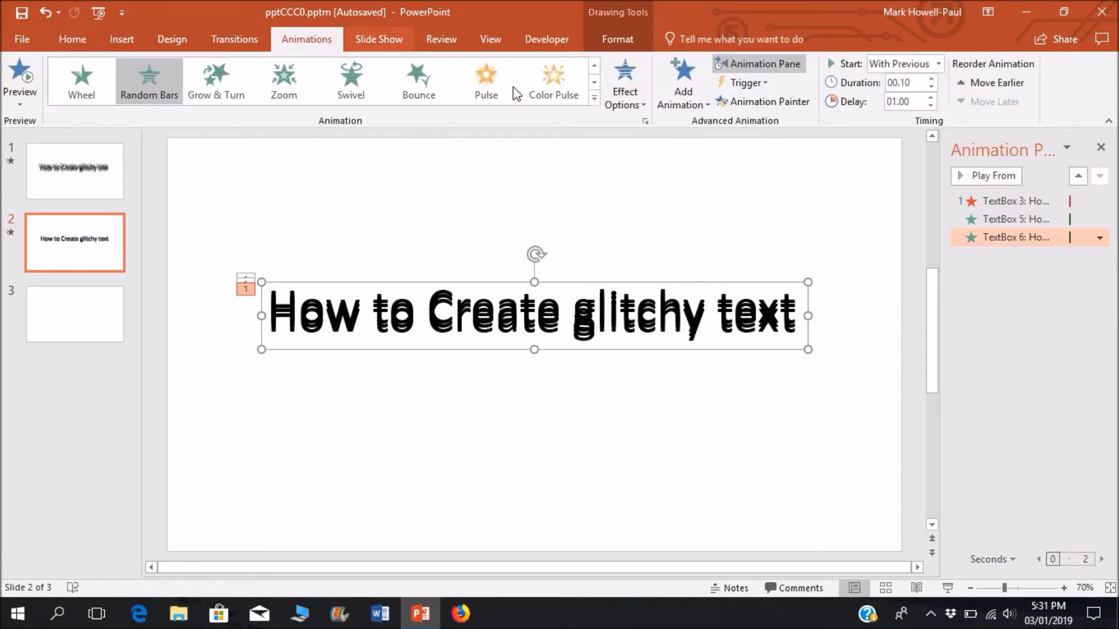
left_click(595, 98)
scroll(596, 177, "down", 1)
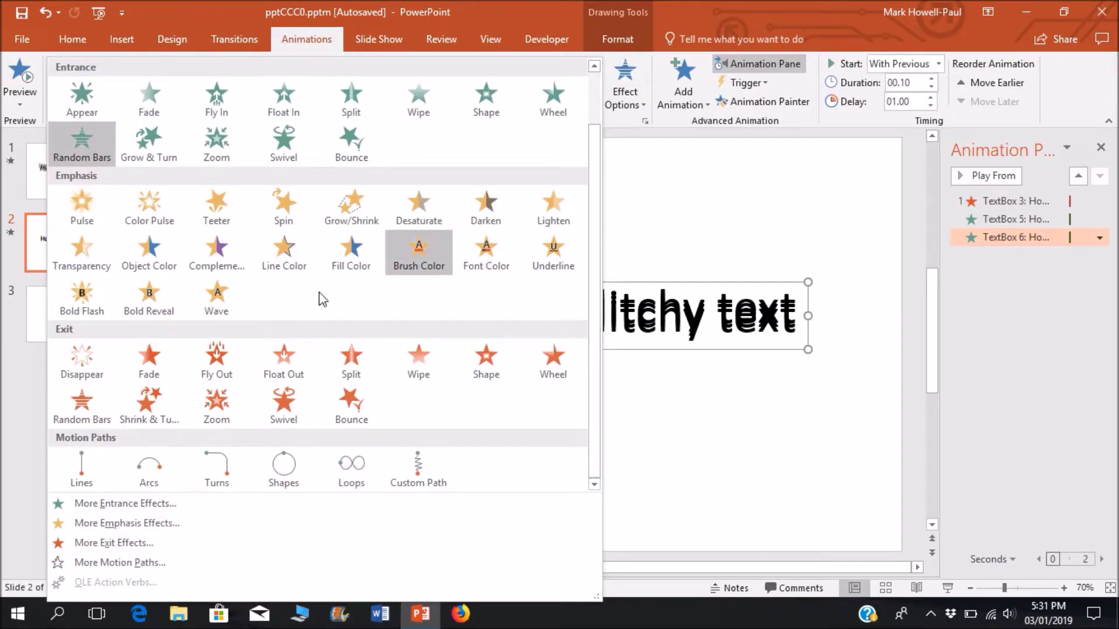
left_click(170, 548)
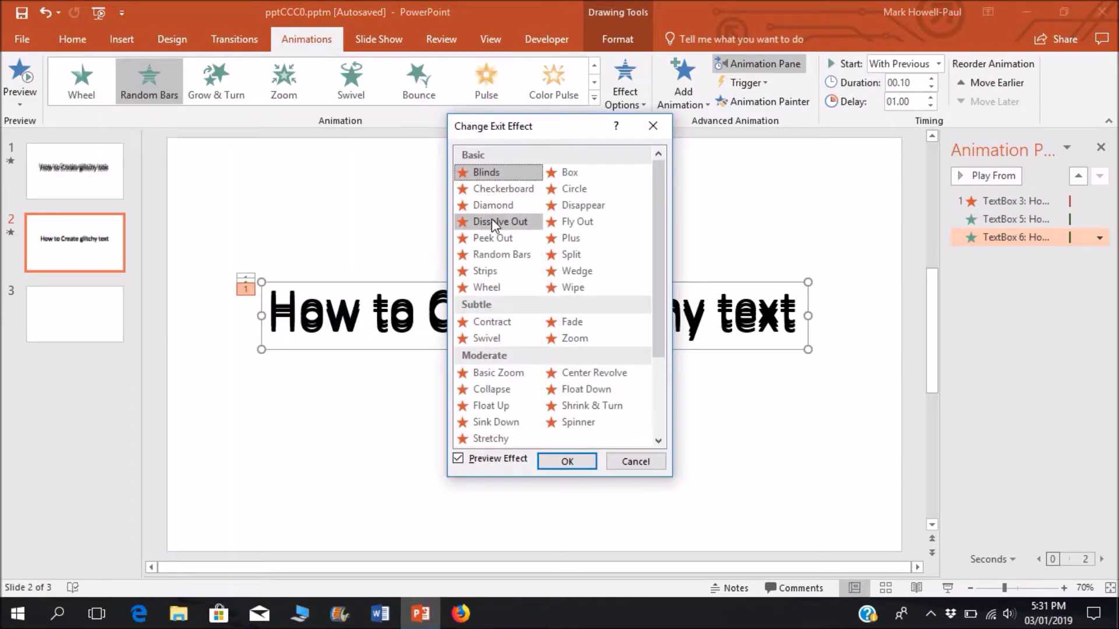
left_click(491, 221)
left_click(563, 455)
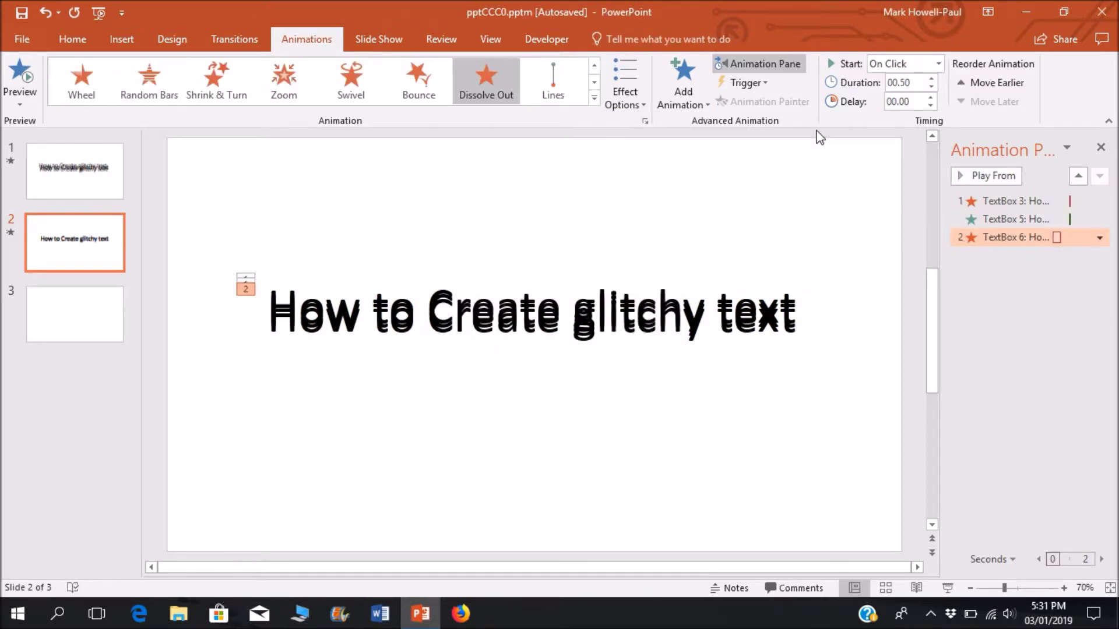
Set the exit to start With Previous, with a 01.25 delay and 00.10 duration
left_click(937, 63)
left_click(925, 98)
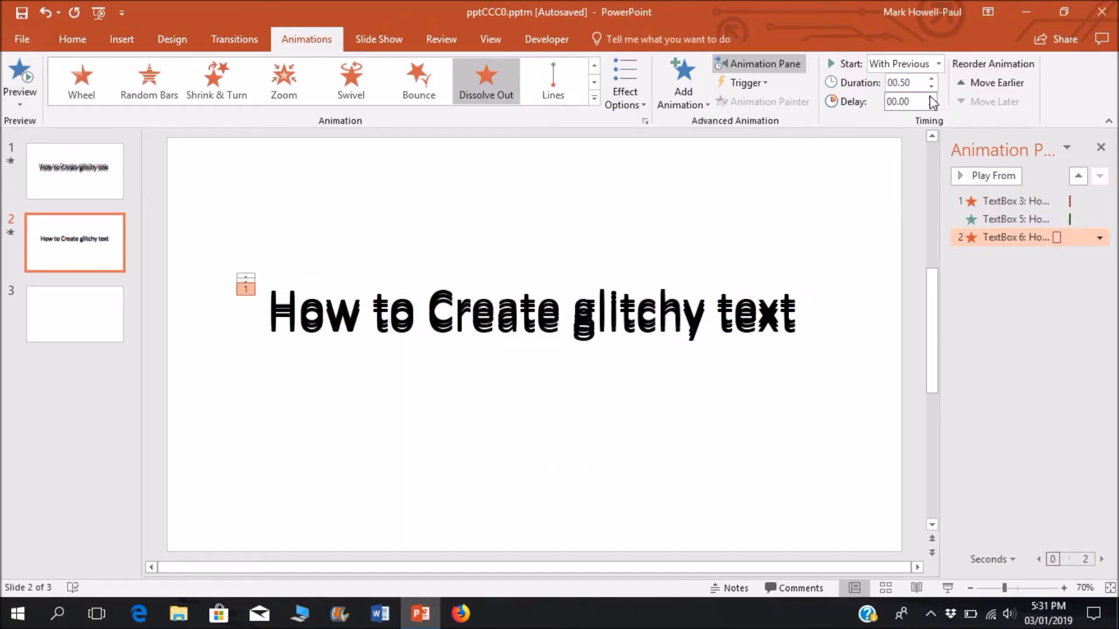
left_click(931, 98)
left_click(931, 98)
left_click(930, 98)
left_click(930, 98)
left_click(931, 98)
left_click(921, 83)
left_click(921, 84)
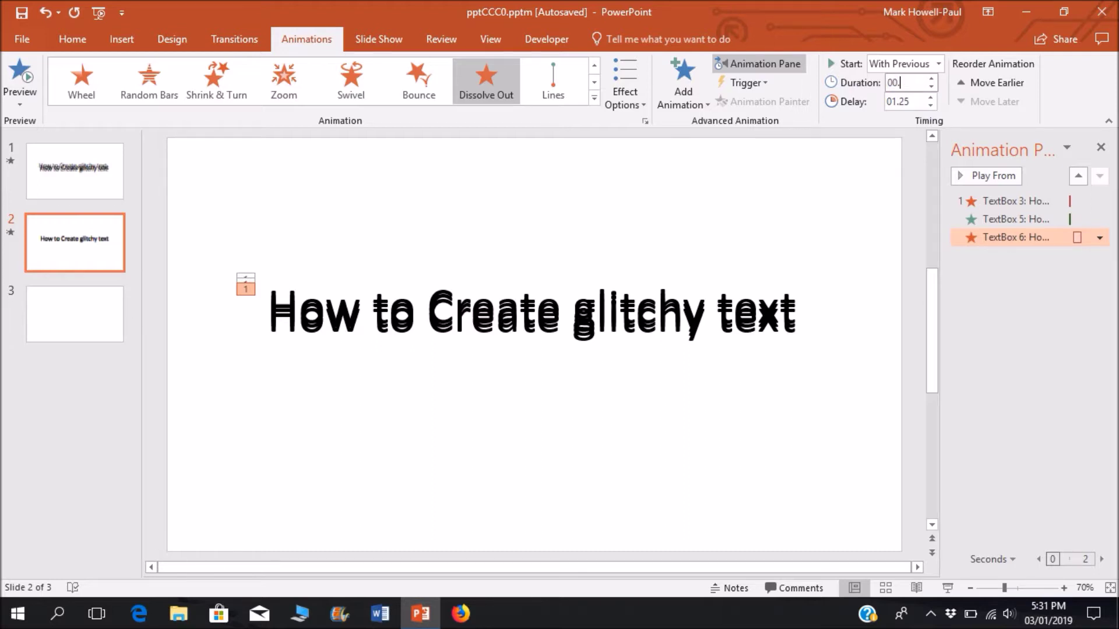
left_click(886, 185)
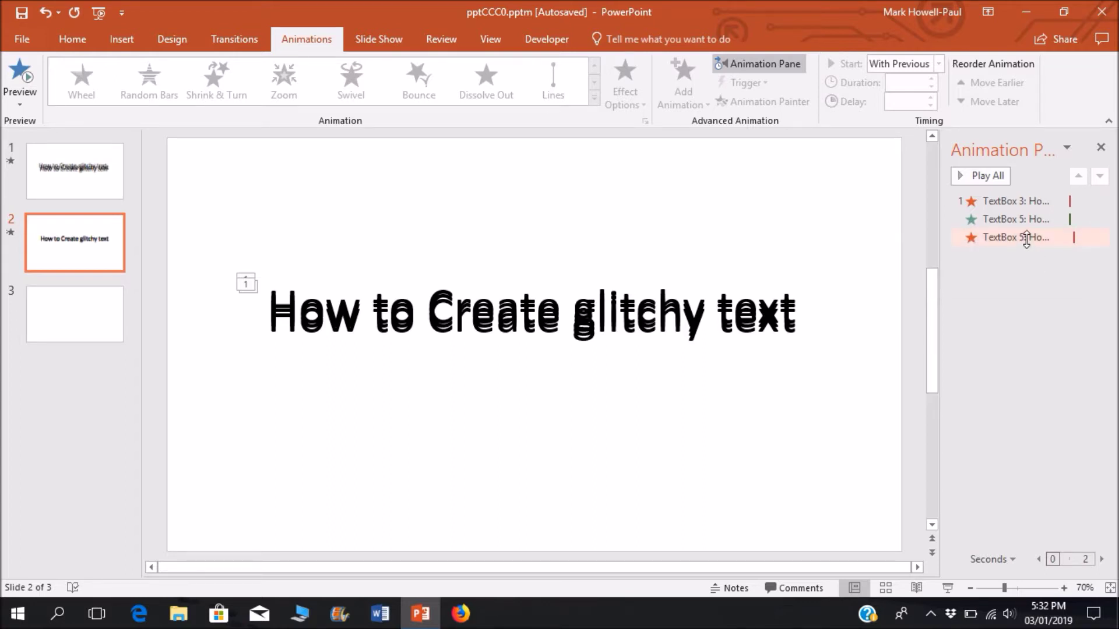
Compare the Random Bars and Dissolve Out timings, then paste another copy of the title
left_click(1020, 220)
left_click(1025, 237)
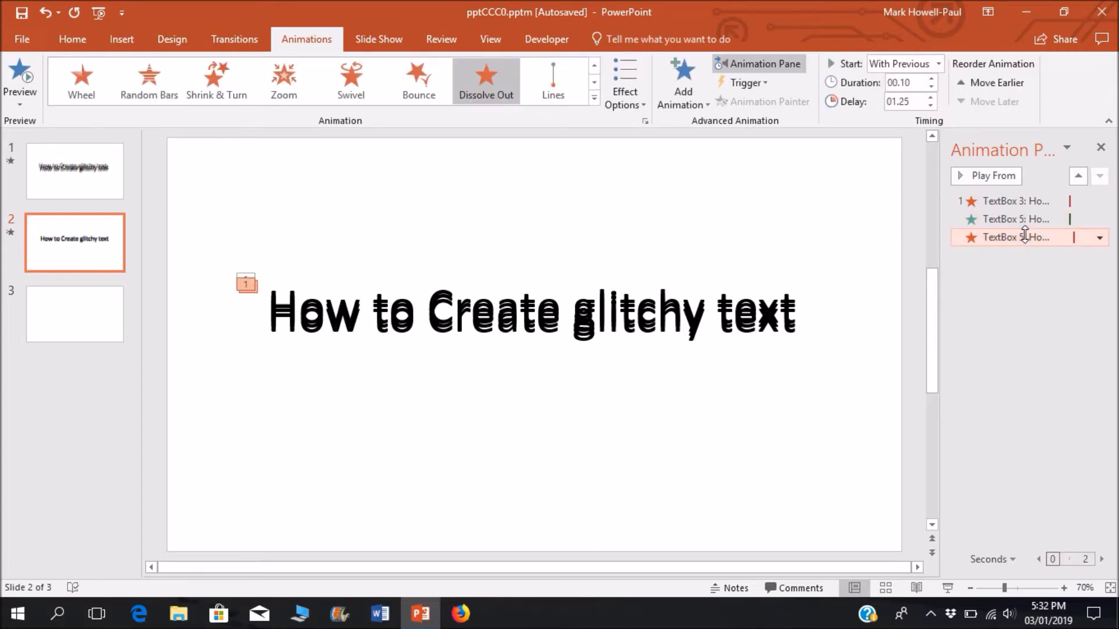
left_click(1018, 219)
left_click(1020, 237)
left_click(1019, 219)
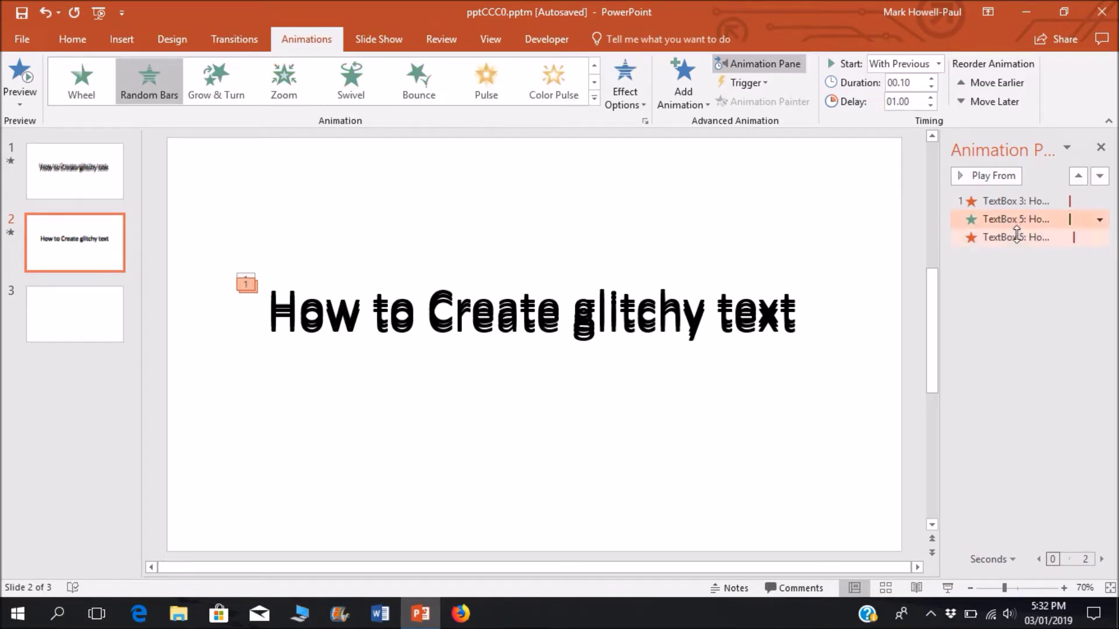
left_click(1017, 237)
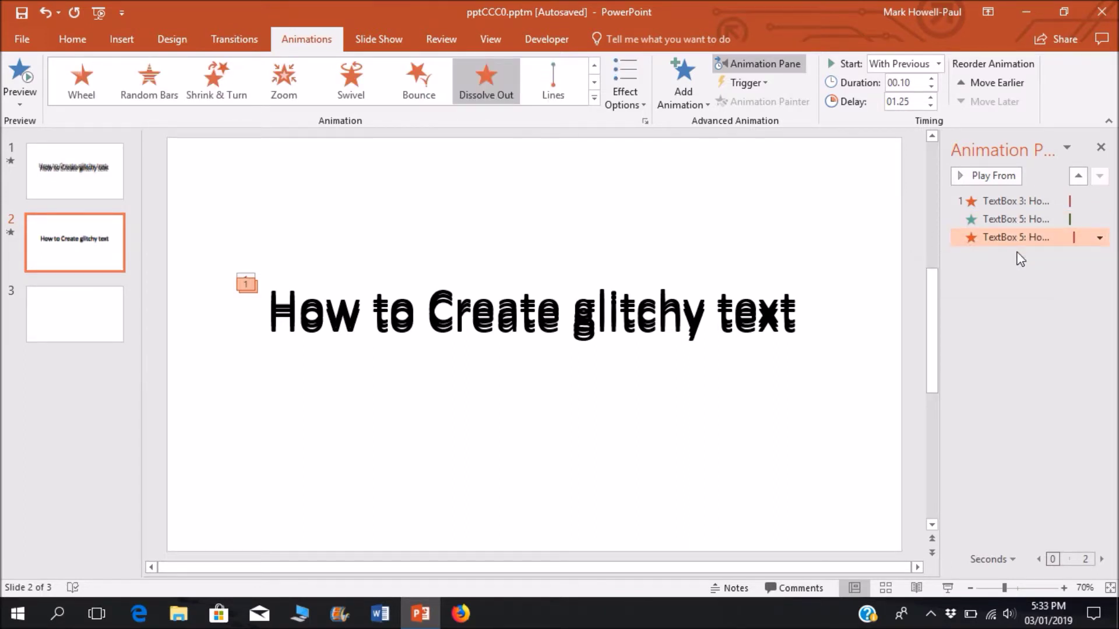
left_click(861, 195)
key("ctrl+a")
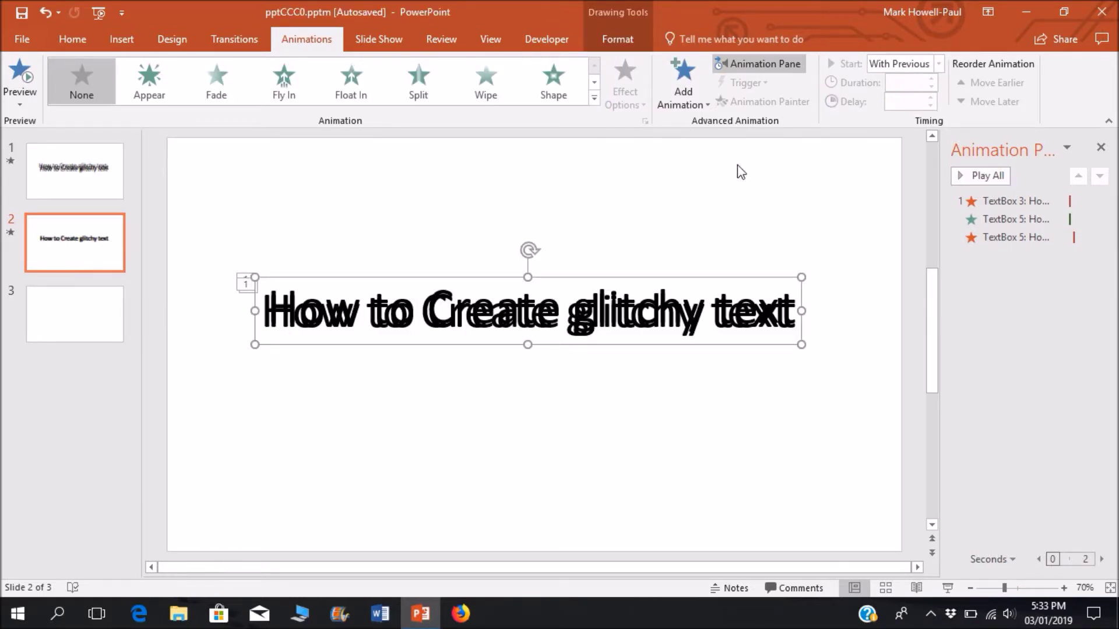
Apply a Random Bars entrance effect to the newest title copy
left_click(595, 96)
scroll(583, 171, "down", 2)
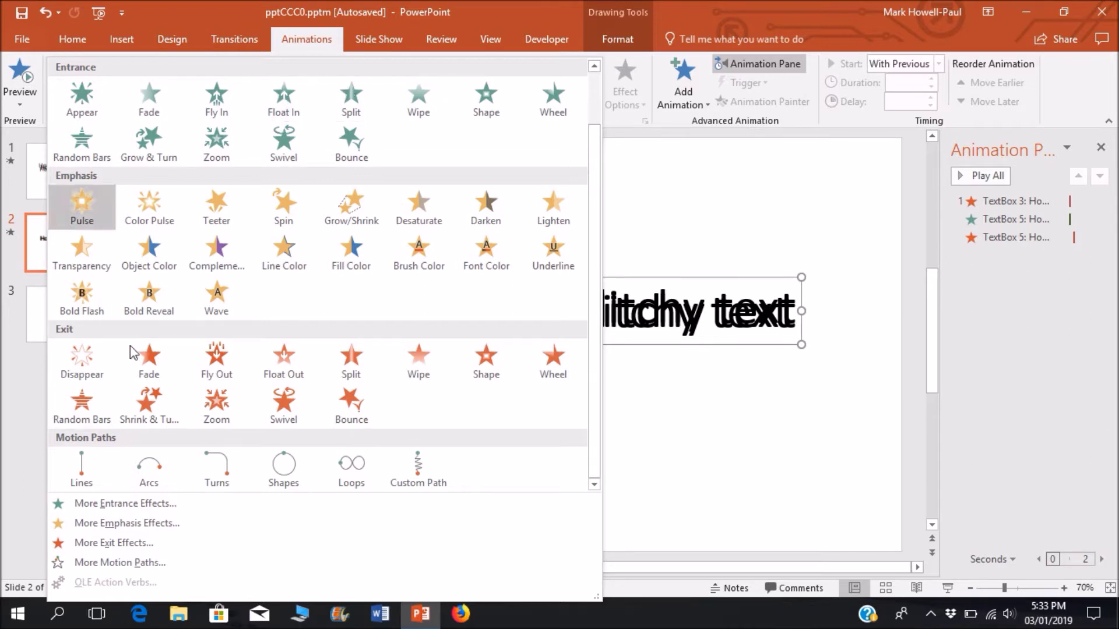
left_click(70, 159)
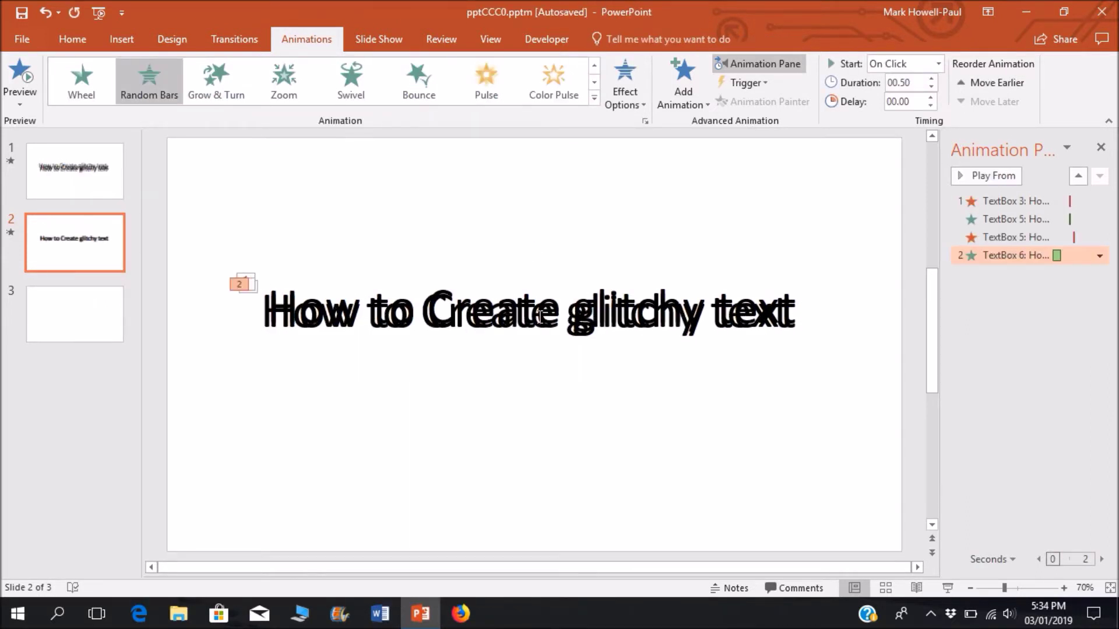
left_click(848, 140)
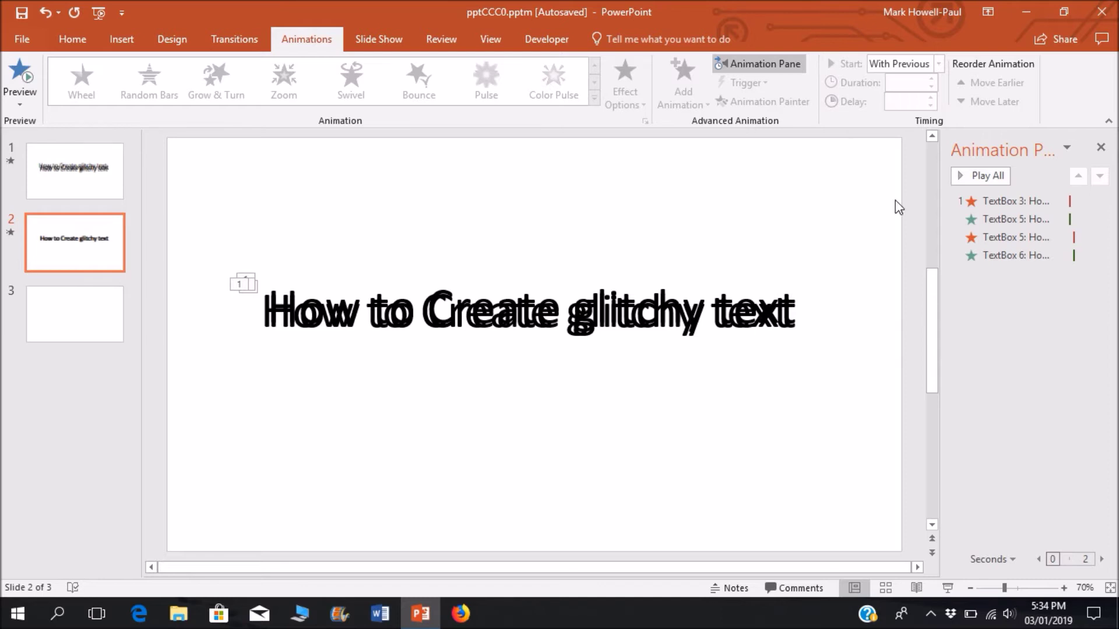
Check the Dissolve Out timing and preview the glitch animation twice
left_click(1049, 238)
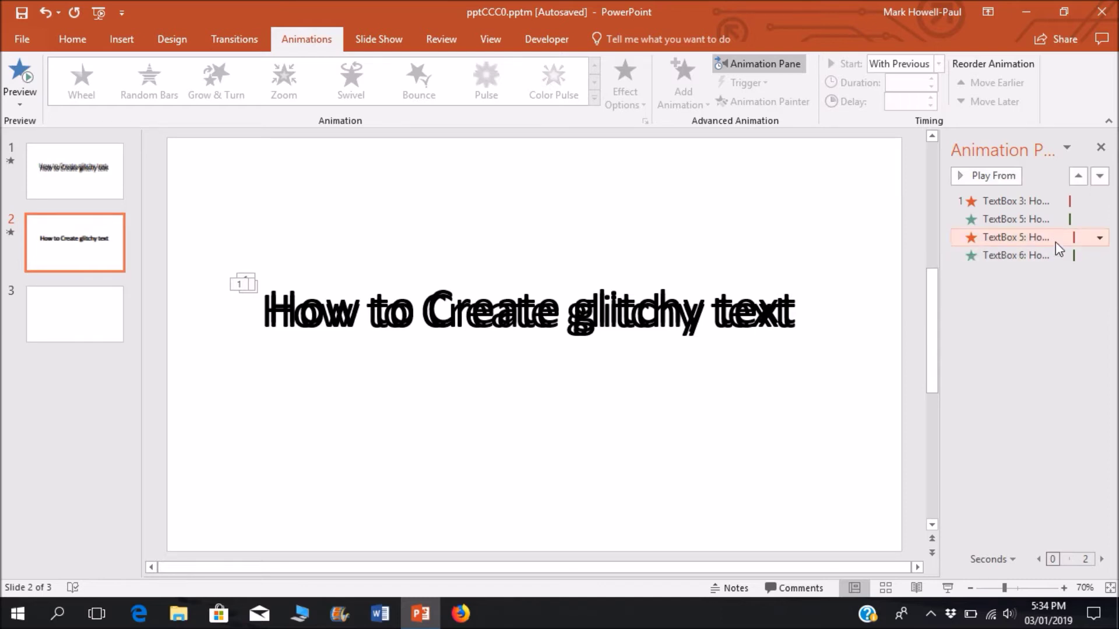
left_click(790, 171)
left_click(983, 178)
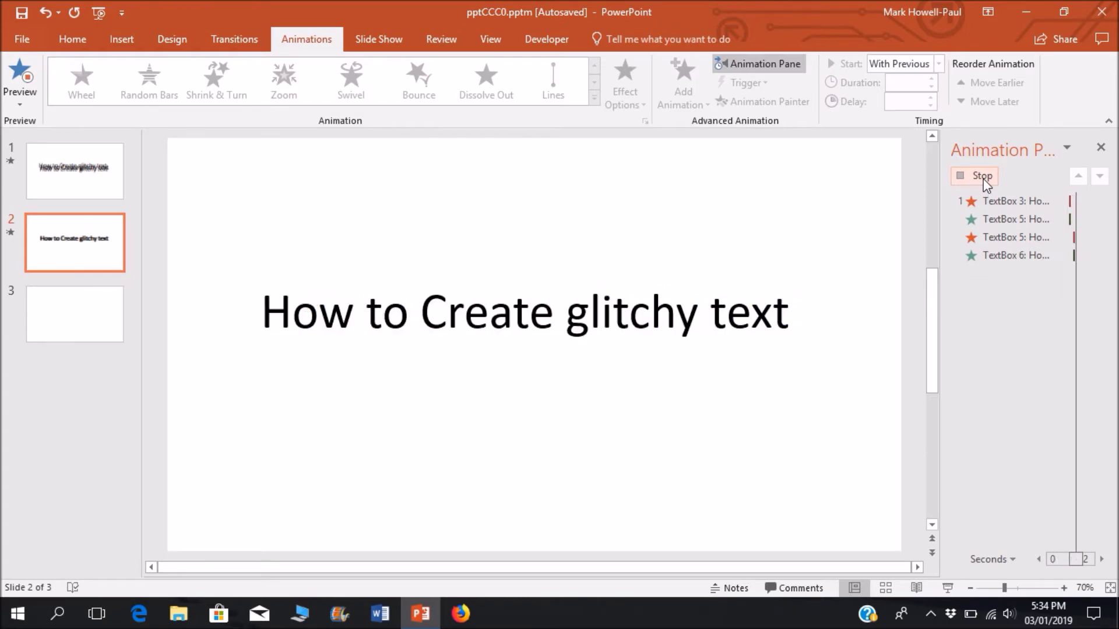
left_click(984, 178)
left_click(362, 279)
Paste another title copy, add an exit effect, and drag the copy slightly offset onto the stack
left_click(72, 39)
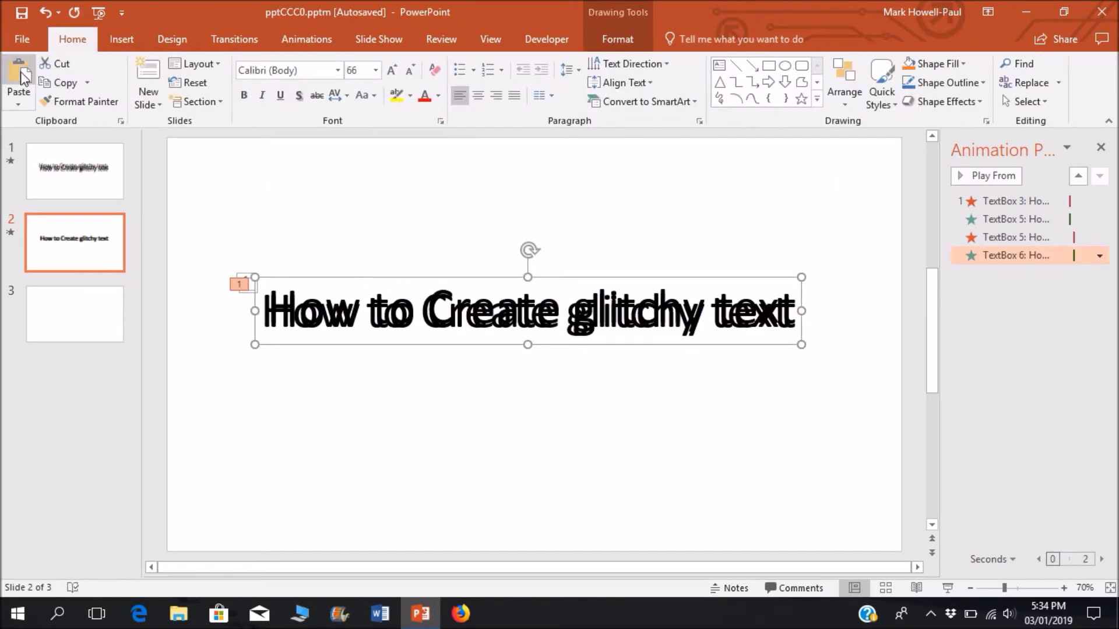
left_click(19, 73)
left_click(306, 39)
left_click(683, 81)
scroll(837, 309, "down", 3)
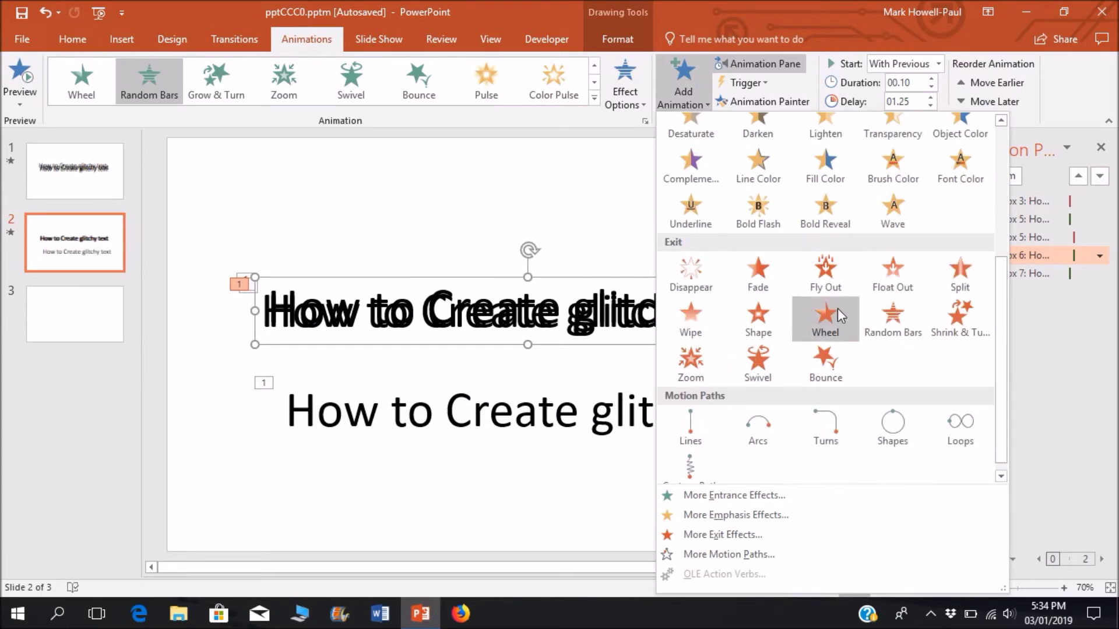
left_click(825, 317)
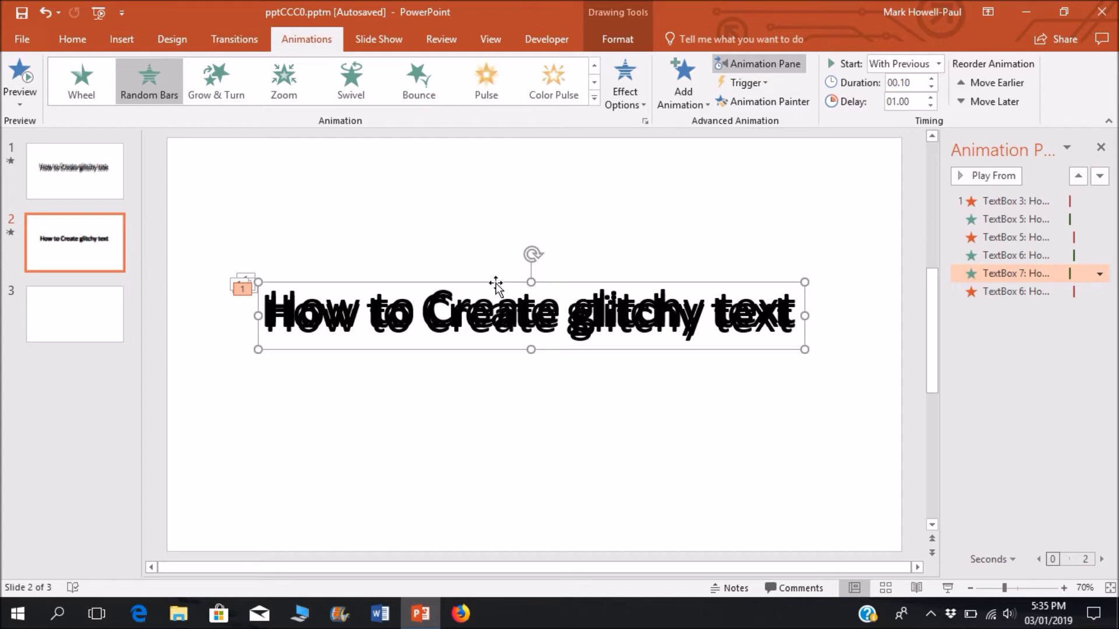
mouse_move(495, 285)
left_mouse_down()
mouse_move(496, 326)
mouse_move(496, 290)
left_mouse_up()
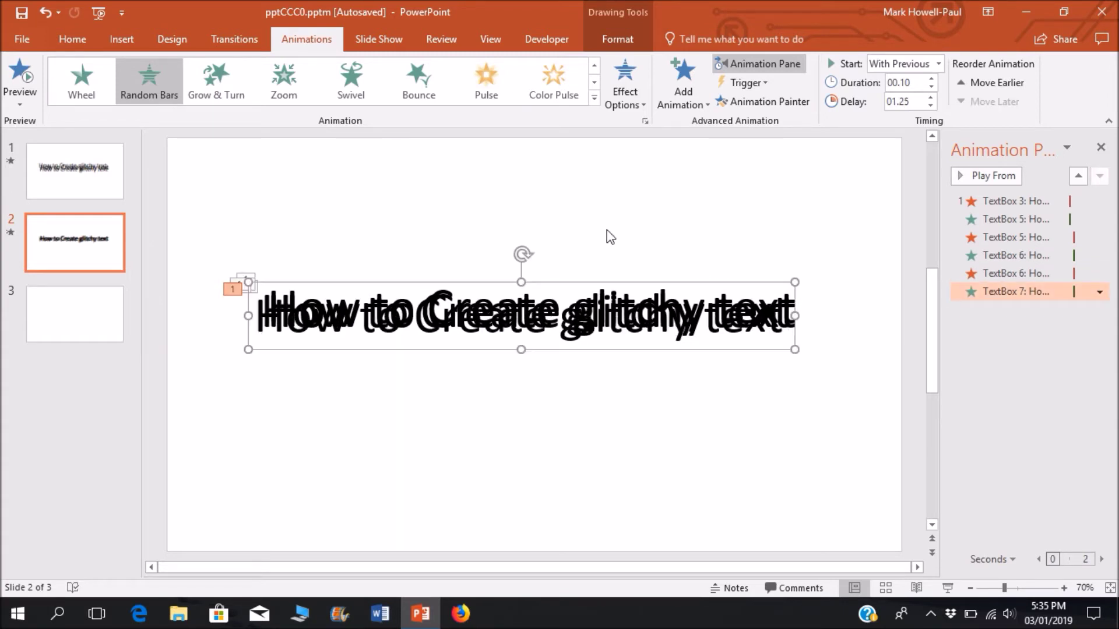
key("Escape")
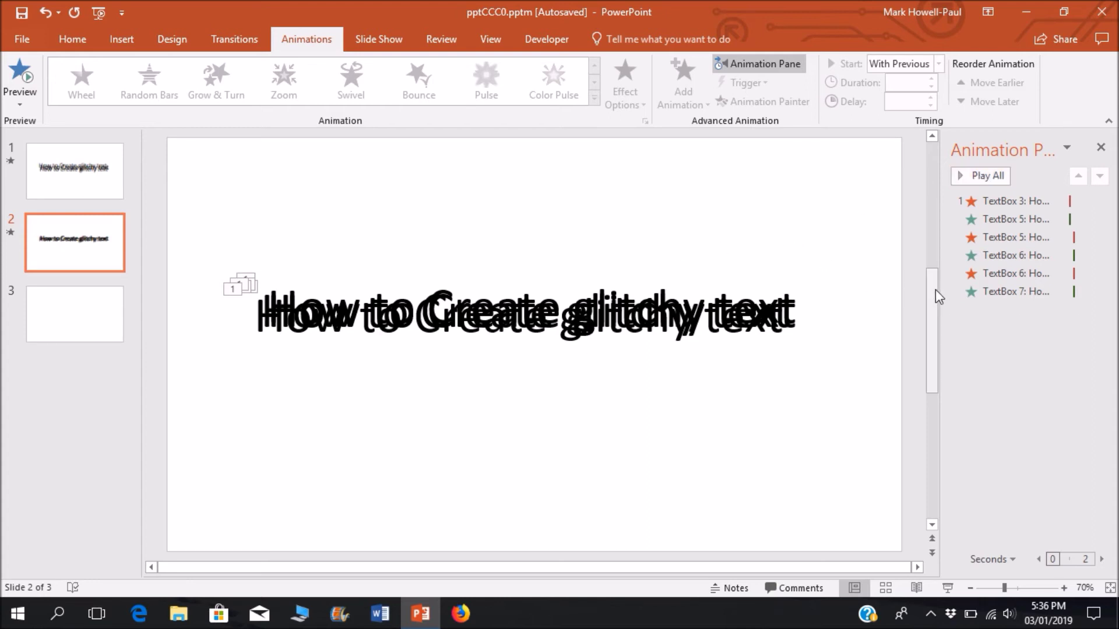
left_click(984, 177)
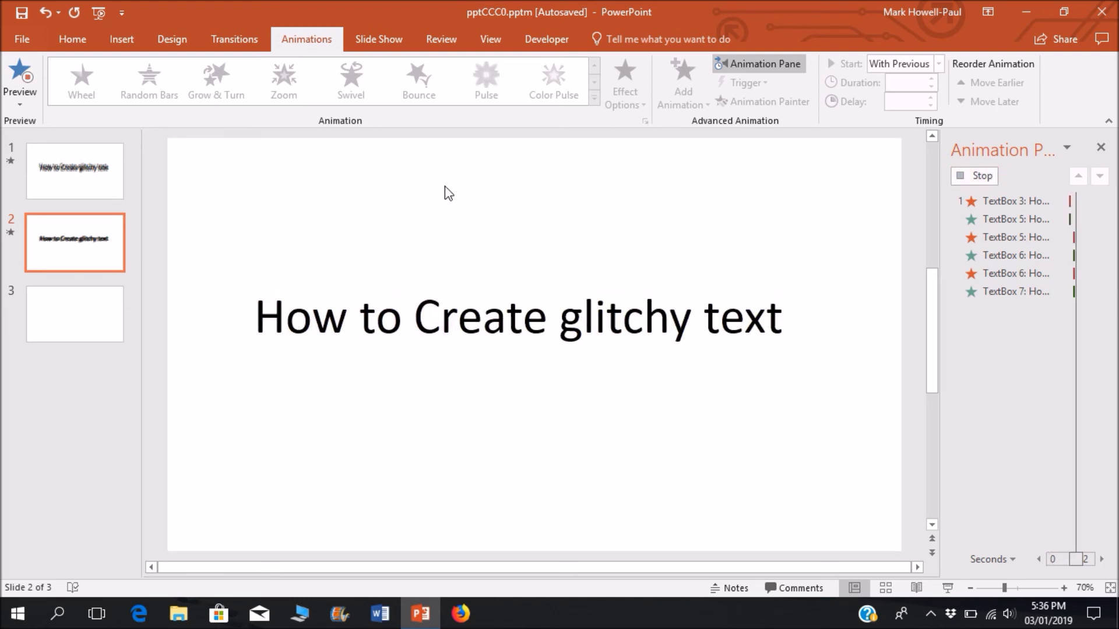
Switch to slide 1, whose stacked title copies carry the finished eight-animation glitch example
left_click(90, 158)
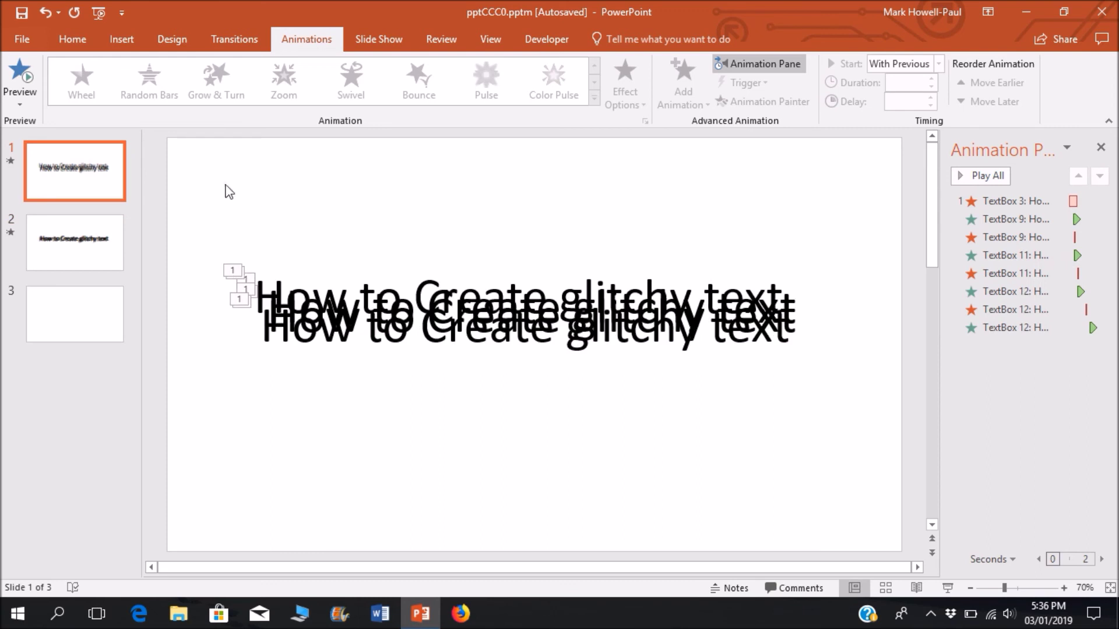